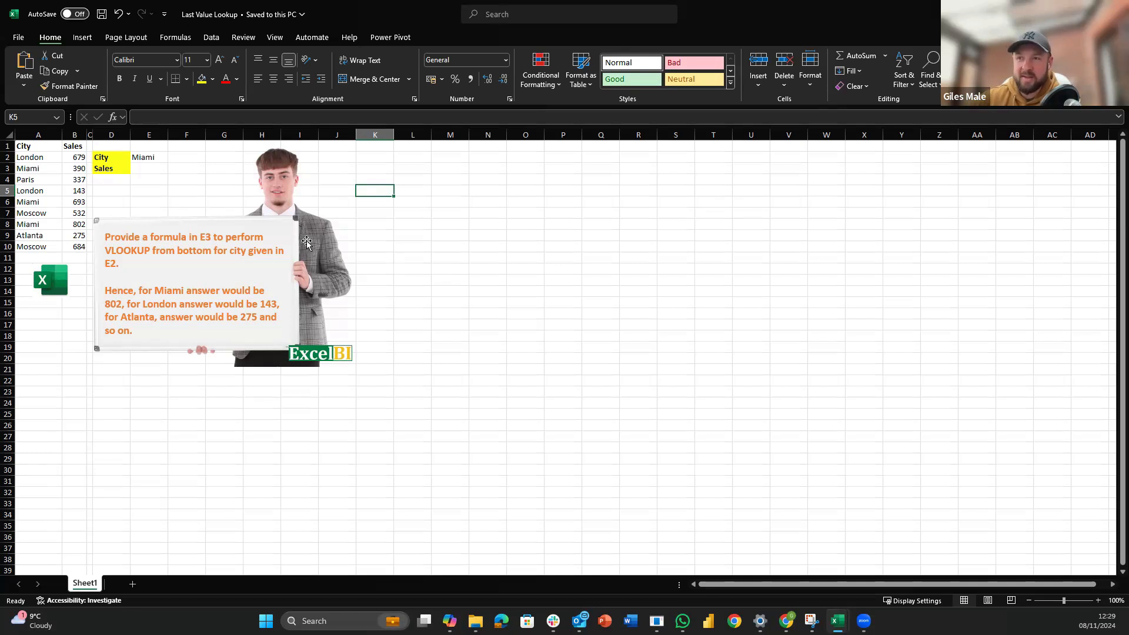
Move the instruction picture, the Excel BI logo and the Excel icon away from the data to around columns T to Z
drag(307, 241, 920, 263)
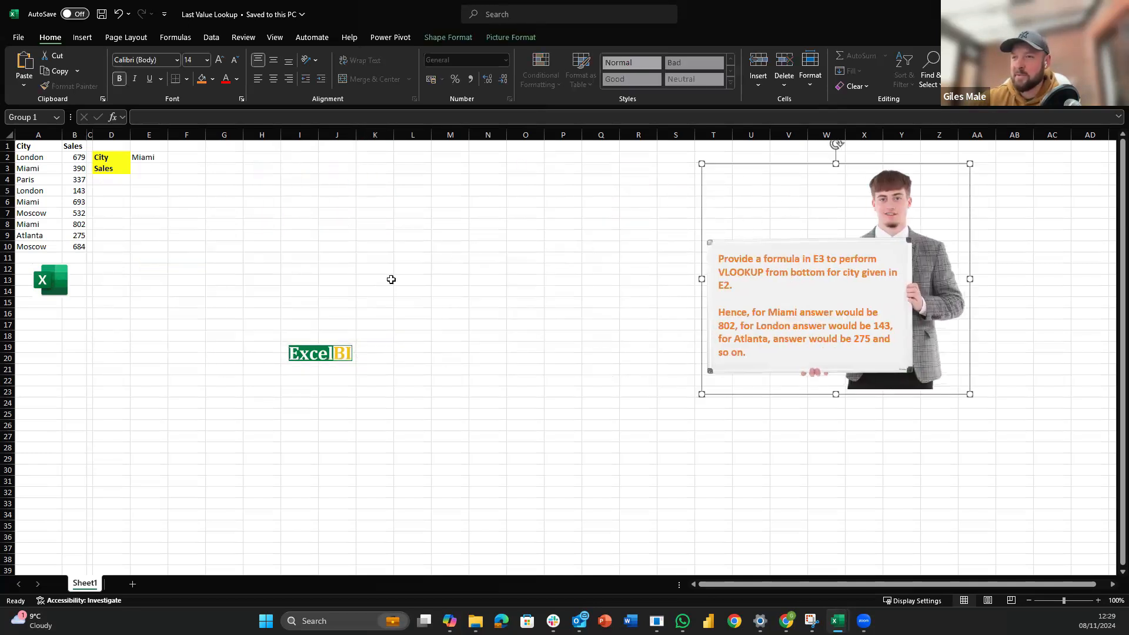
drag(330, 355, 851, 450)
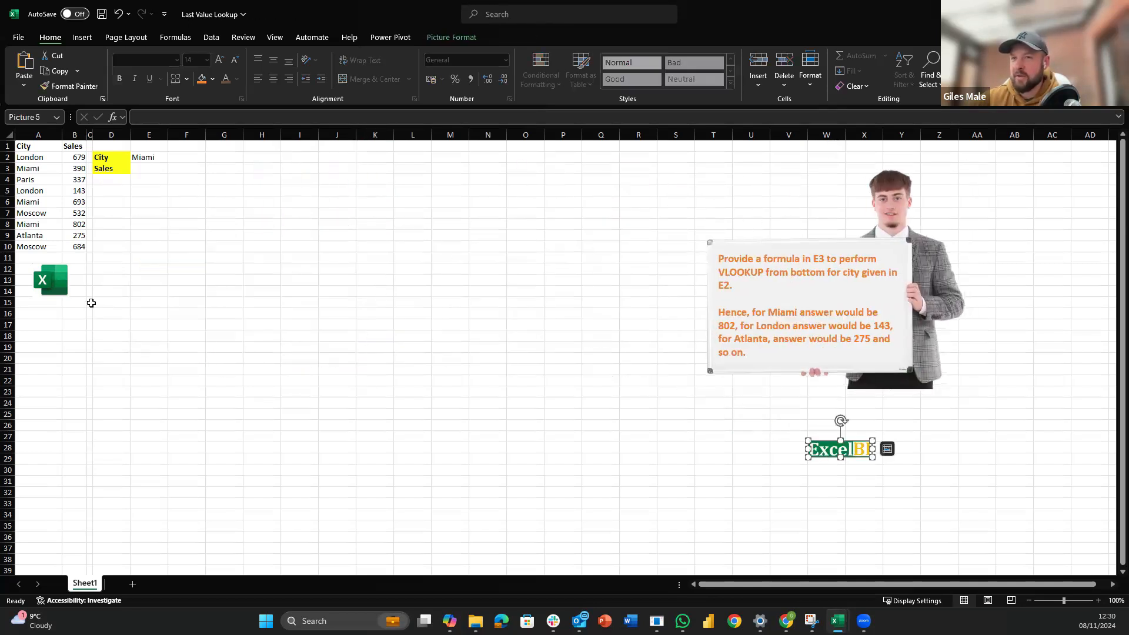
drag(56, 283, 849, 499)
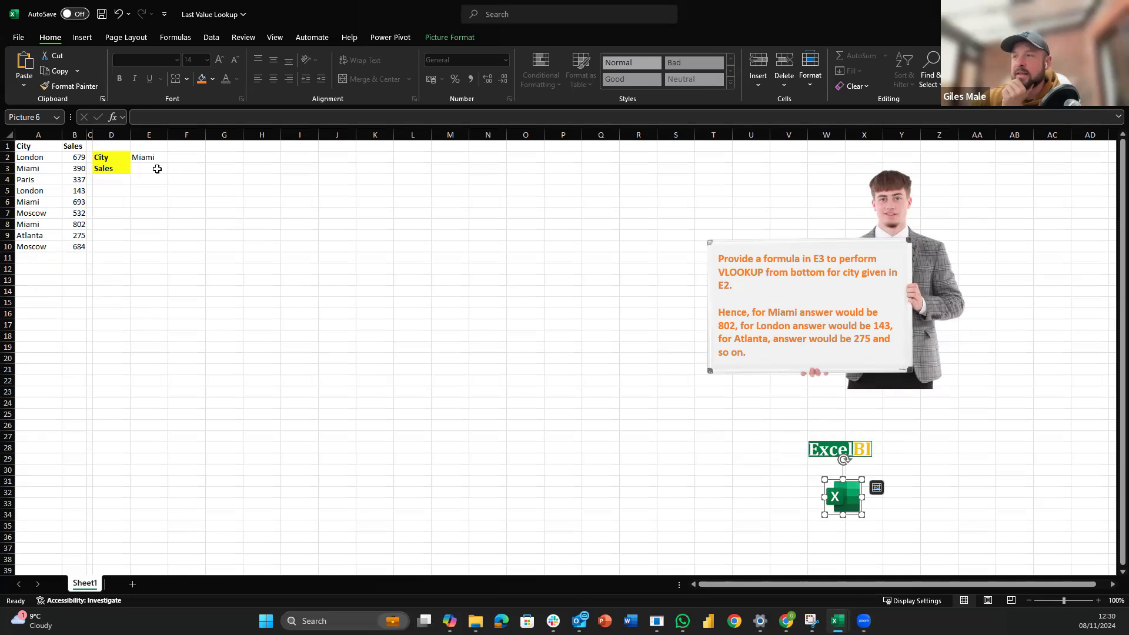
Fill the lookup city cell E2 with yellow to match the City and Sales labels
click(157, 168)
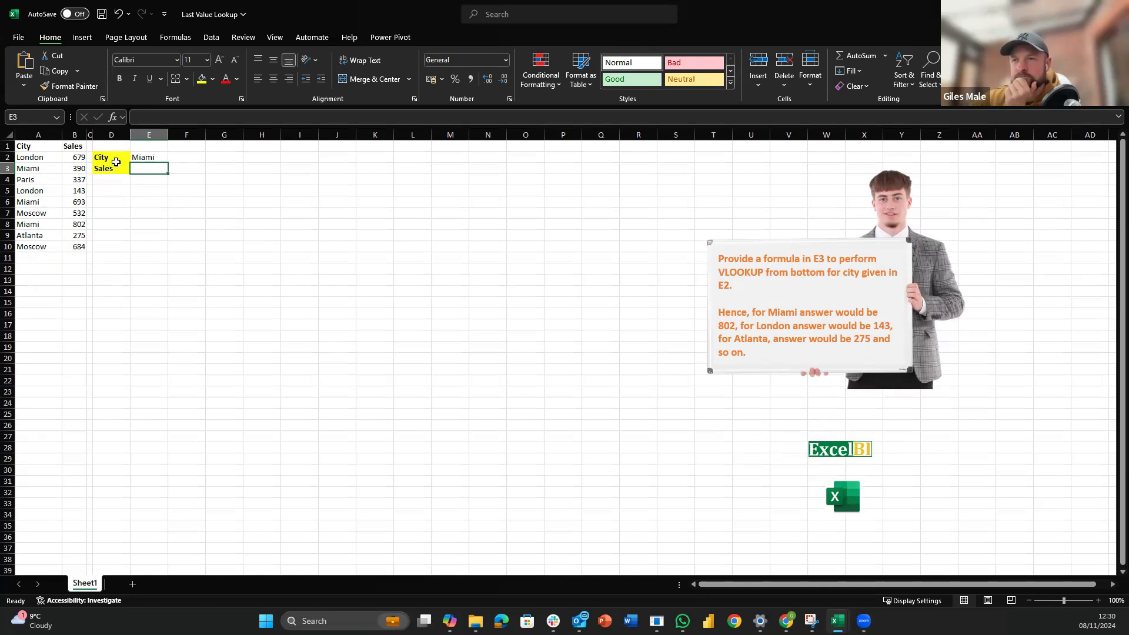
drag(116, 159, 118, 169)
click(147, 169)
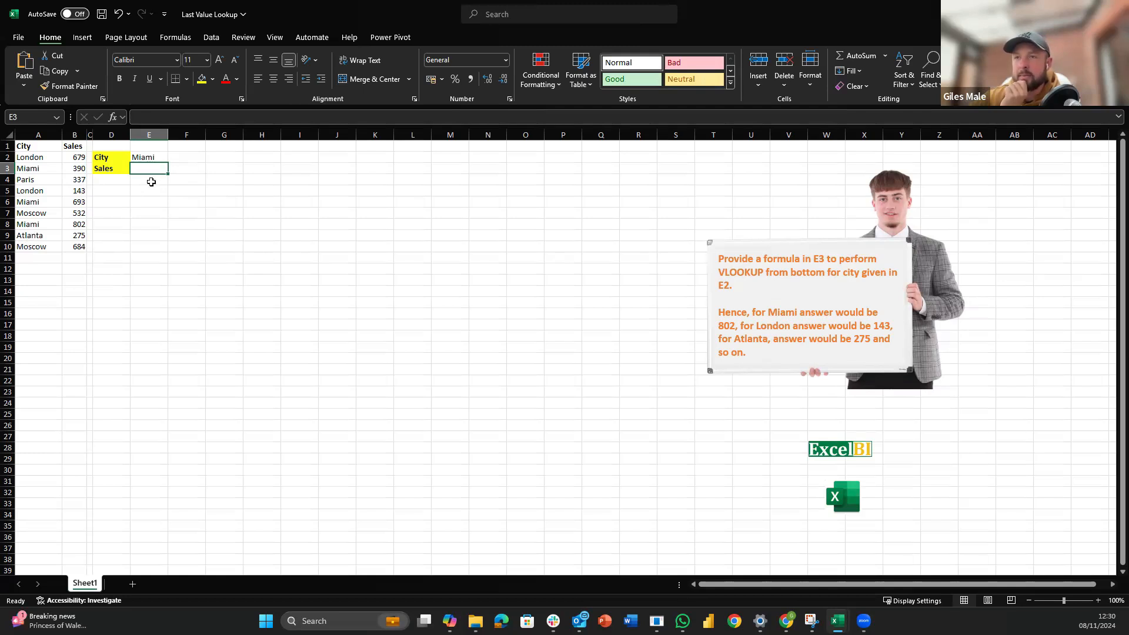
click(154, 156)
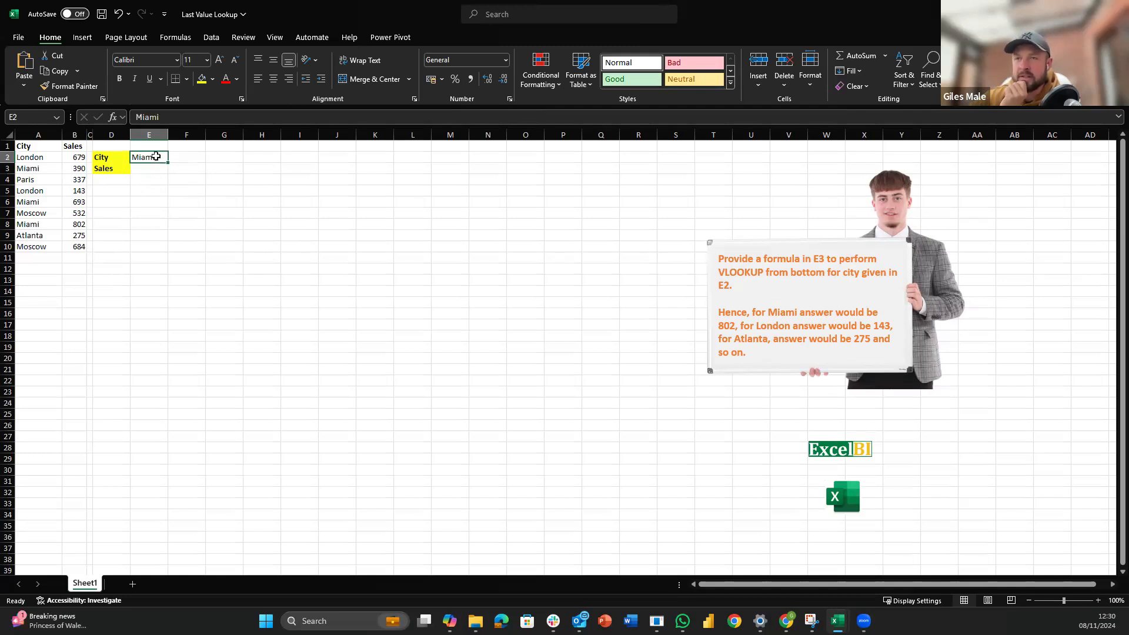
click(201, 79)
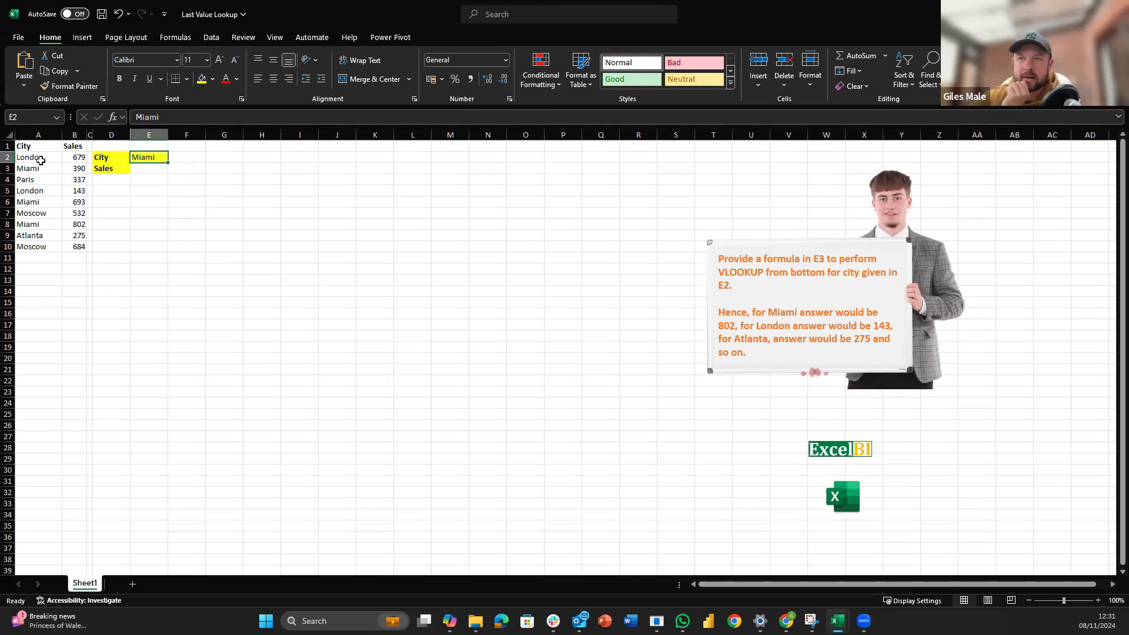
drag(40, 158, 42, 240)
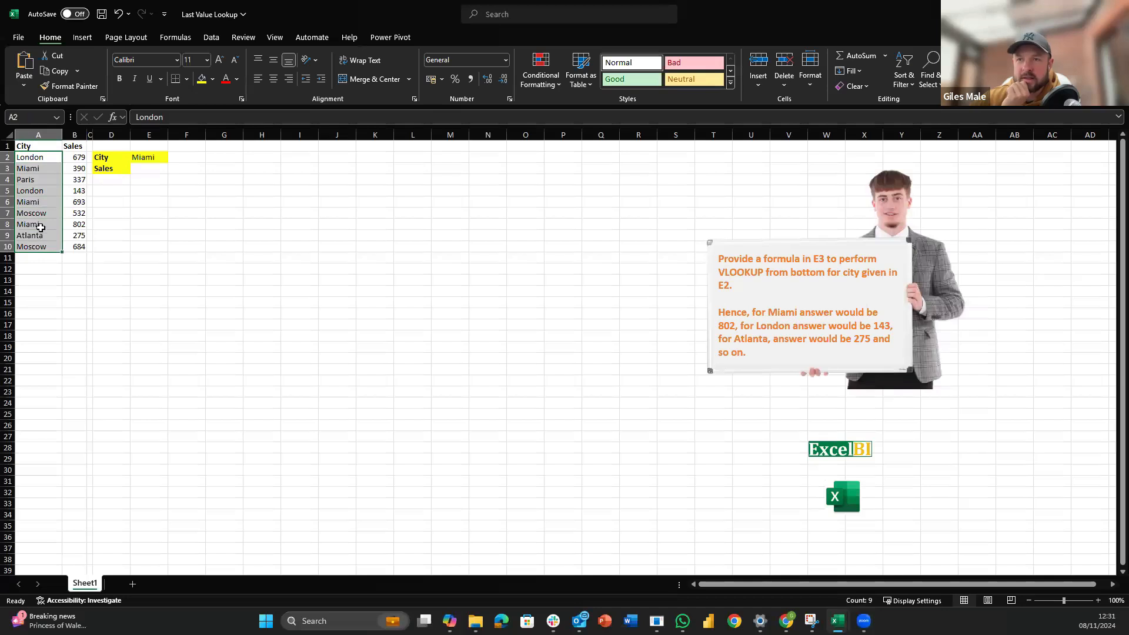
click(37, 216)
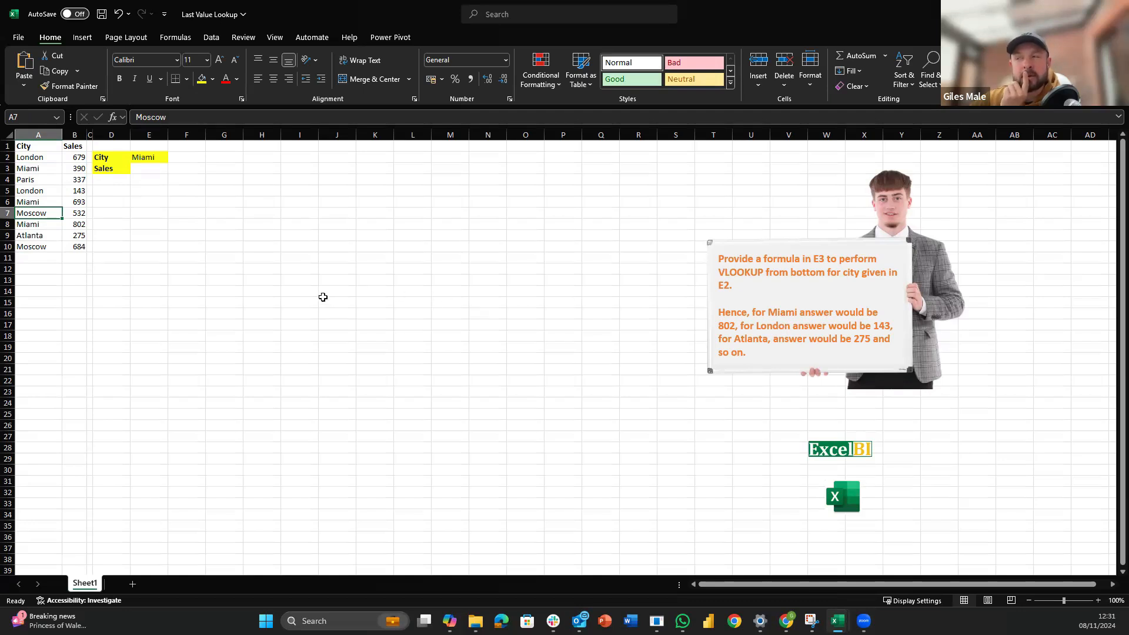
Start a FILTER formula in E3 with the sales values B2:B10 as the array
click(149, 170)
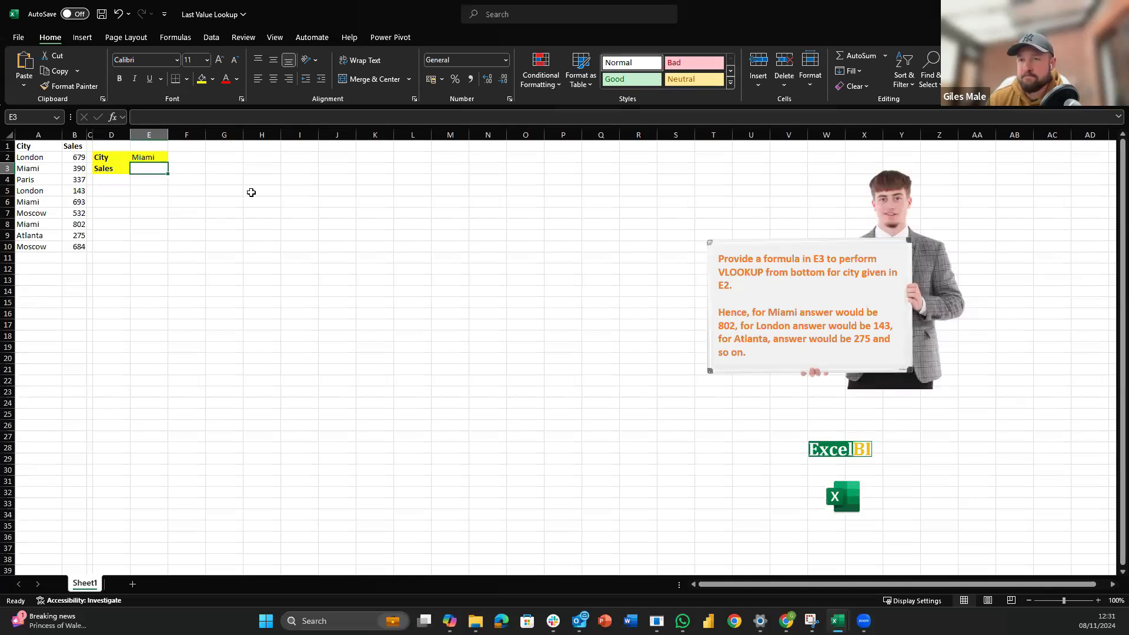
text(=)
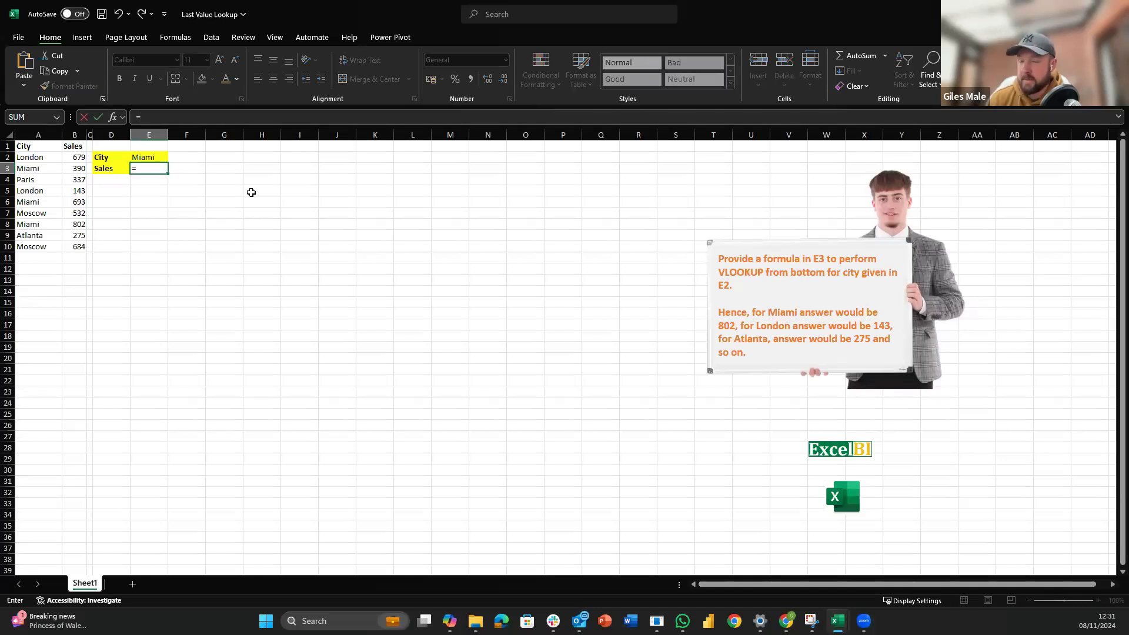
text(fil)
key(Tab)
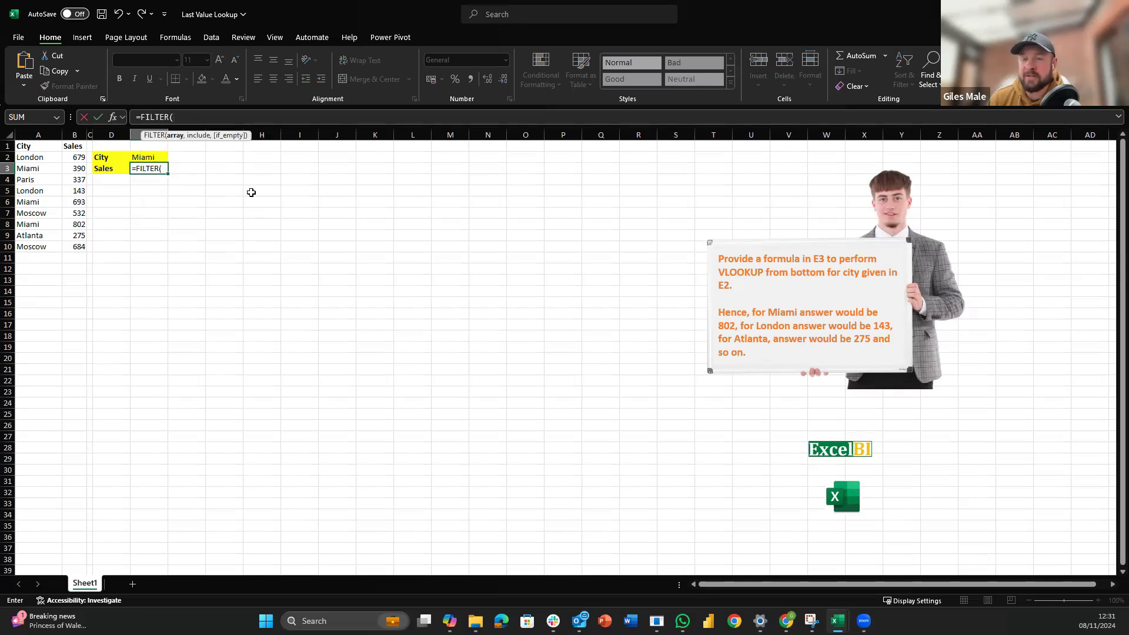
key(Left)
key(Left)
key(Left)
key(Up)
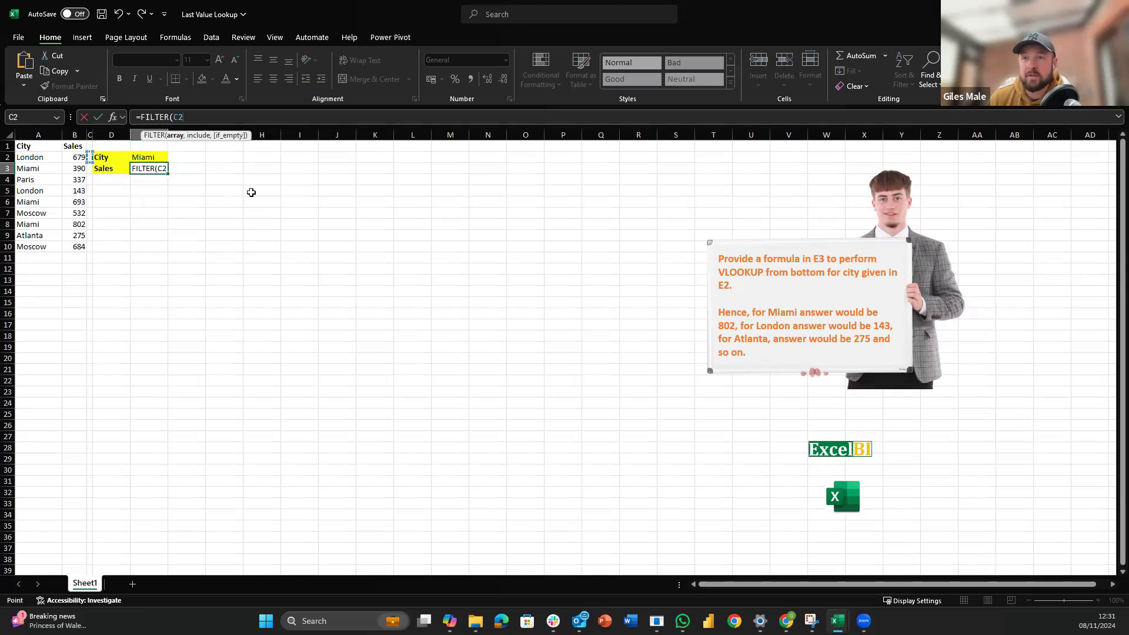
key(ctrl+shift+Down)
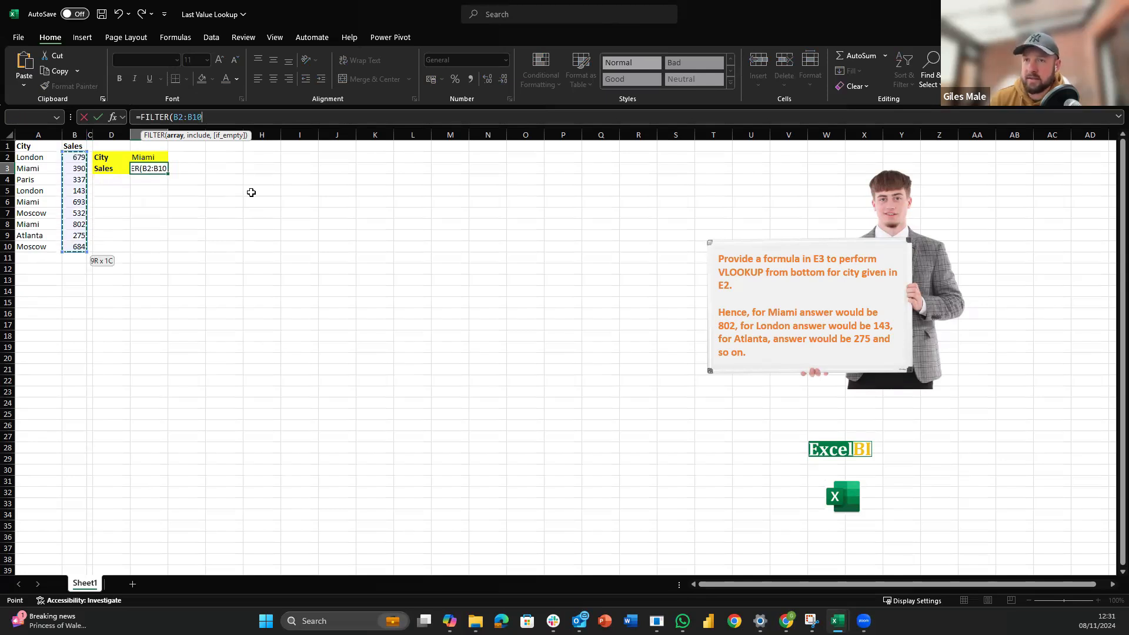
text(,)
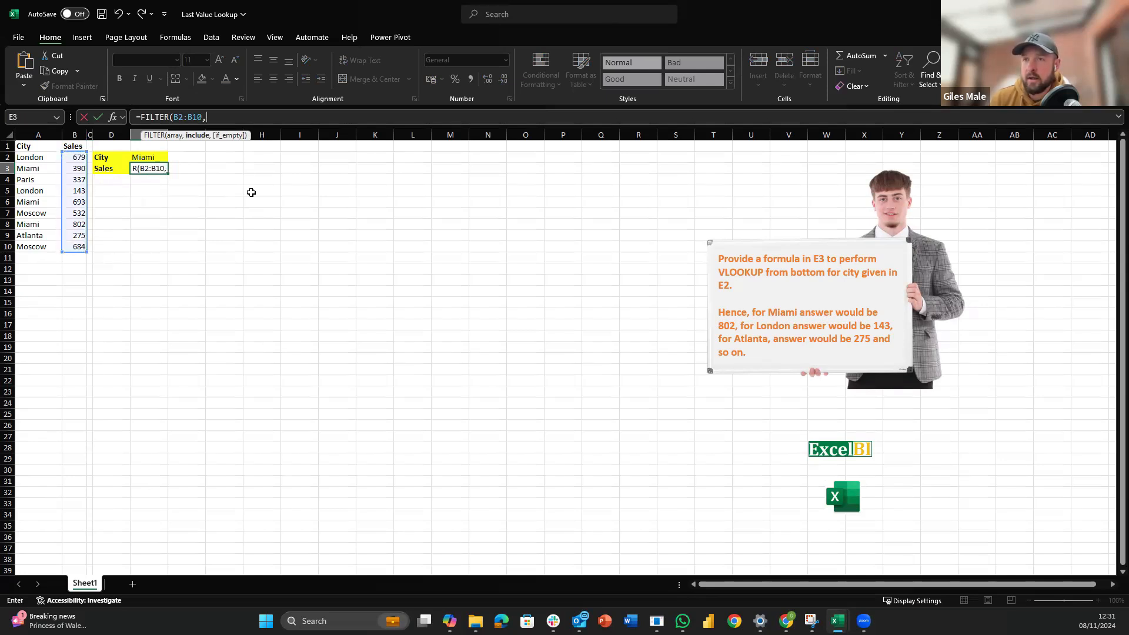
Complete the FILTER formula in E3 with the include condition A2:A10 = E2
key(Left)
key(Left)
key(Left)
key(Left)
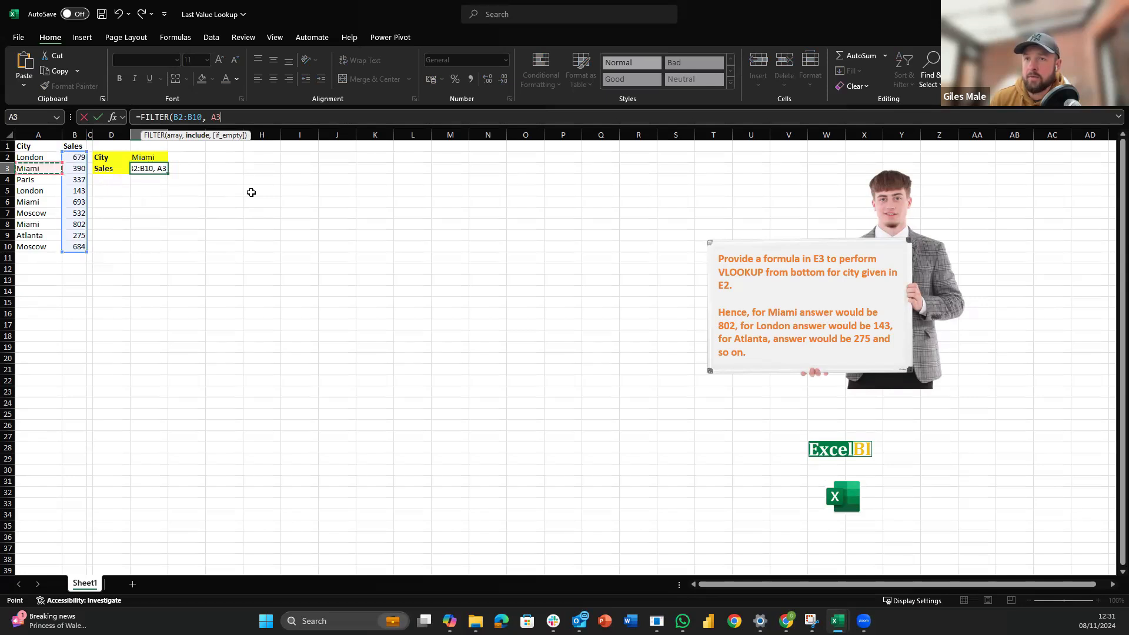
key(Up)
key(ctrl+shift+Down)
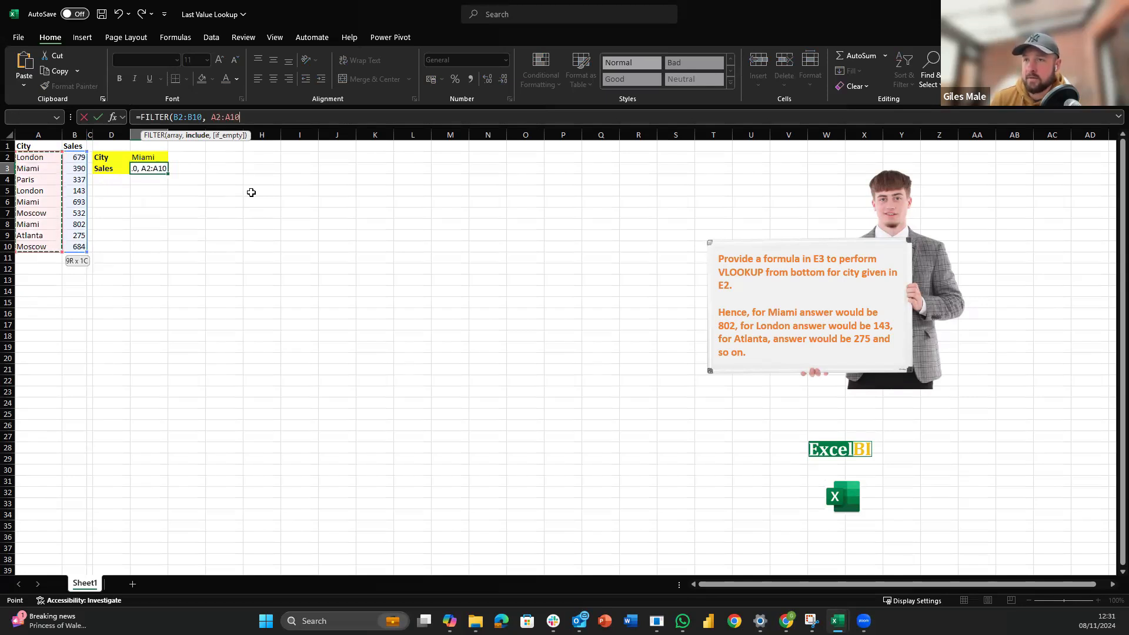
text(=)
key(Up)
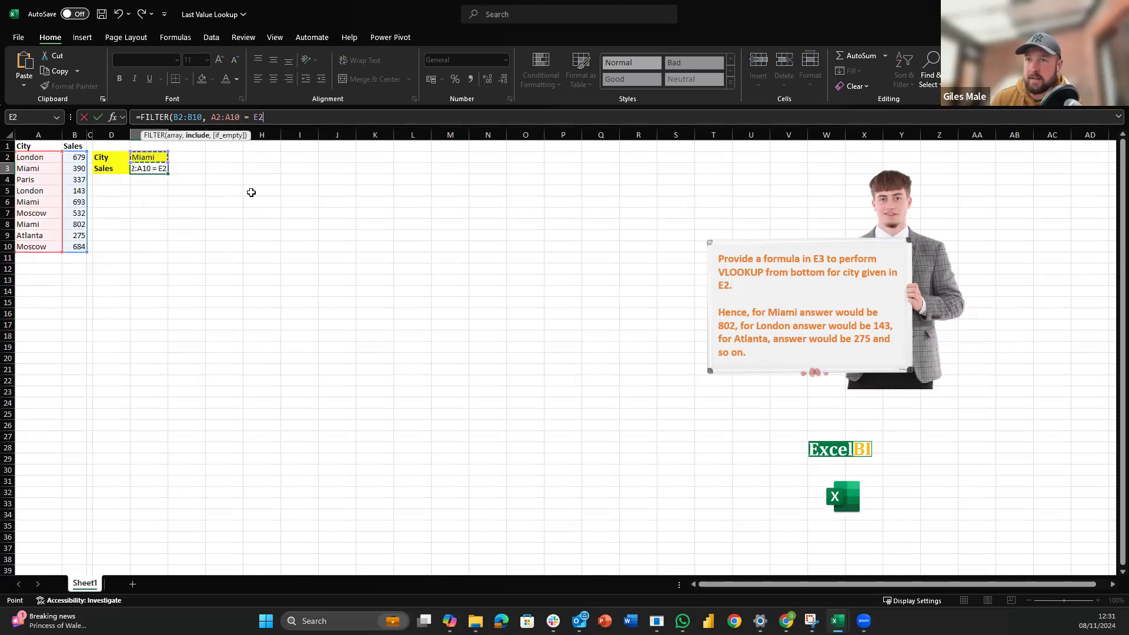
text())
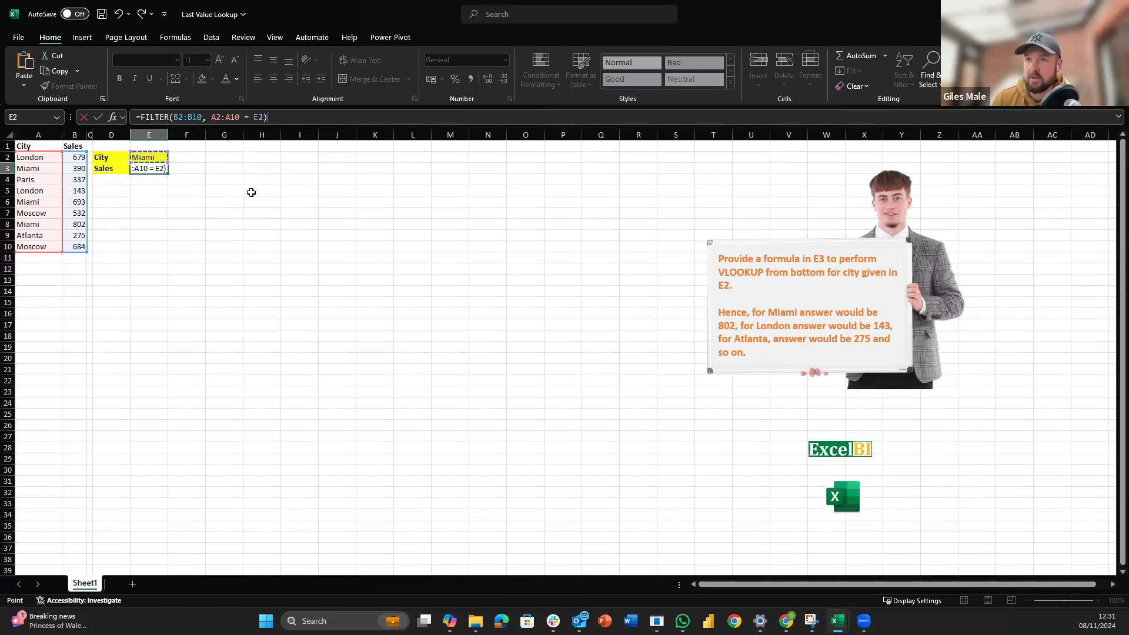
key(Return)
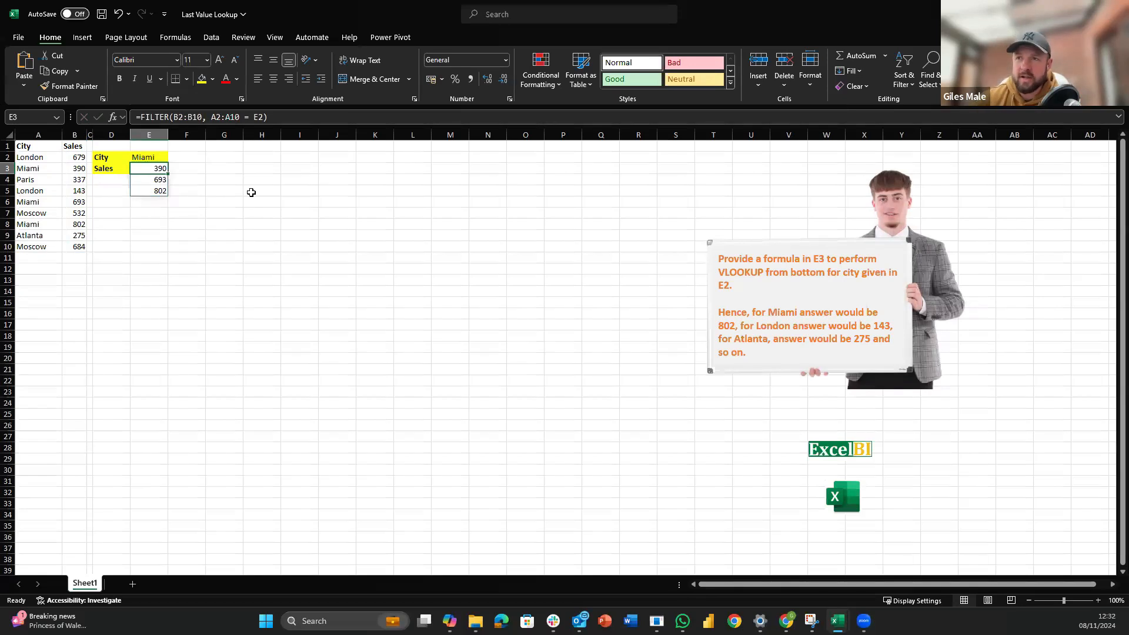
Extend the FILTER array in E3 to A2:B10 to return both city and sales columns
click(179, 117)
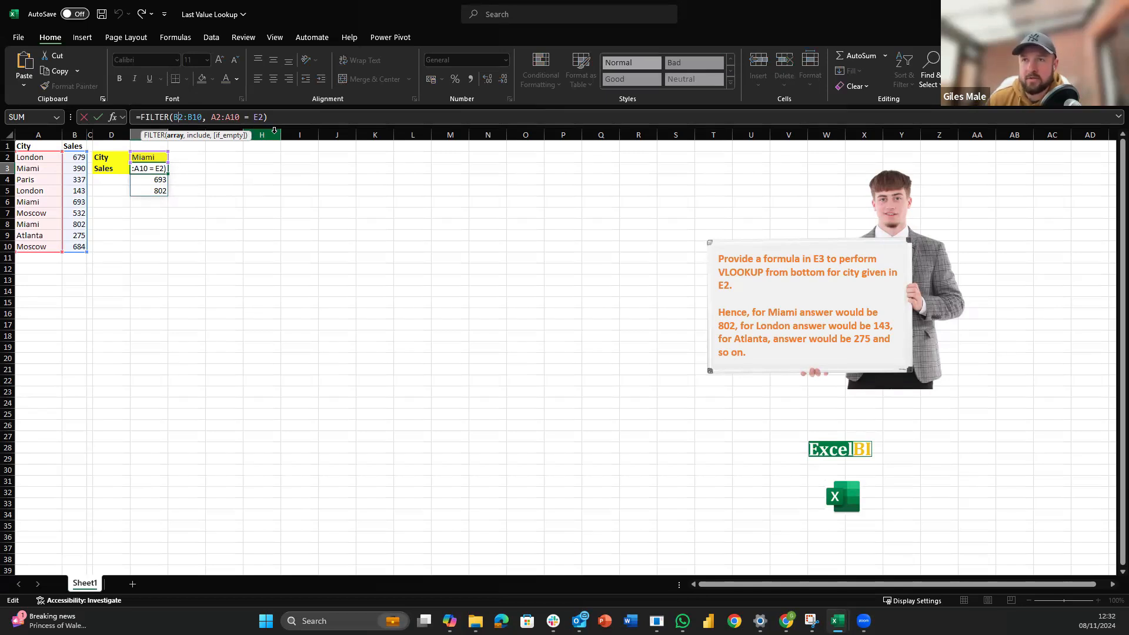
key(BackSpace)
text(a)
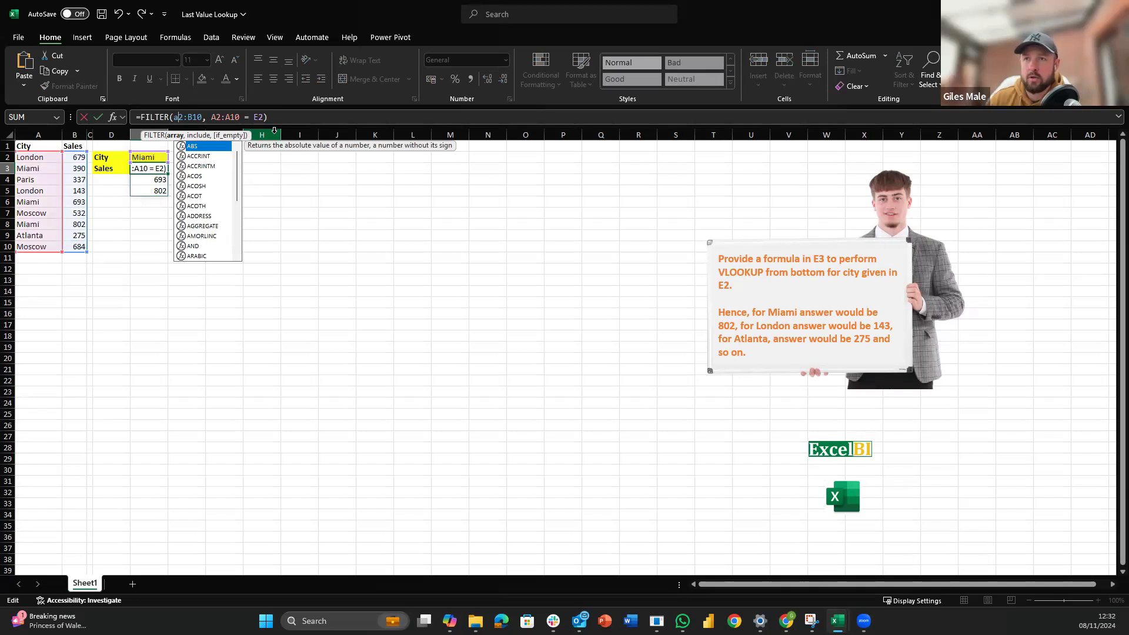
key(ctrl+Return)
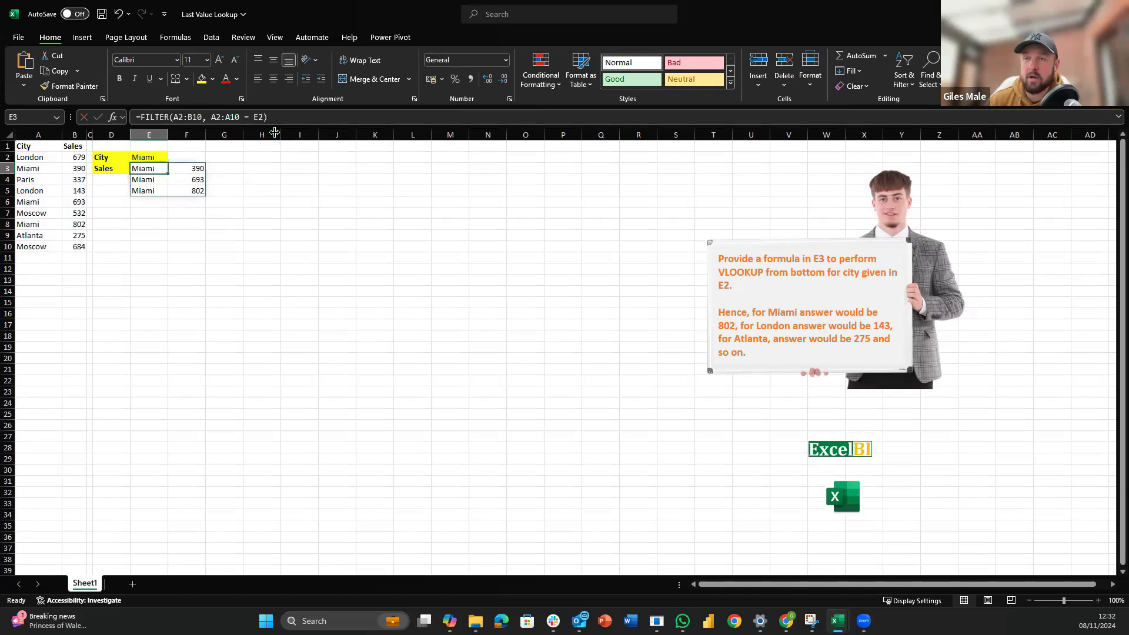
Restore the FILTER array in E3 to B2:B10 and check the last returned value
click(179, 117)
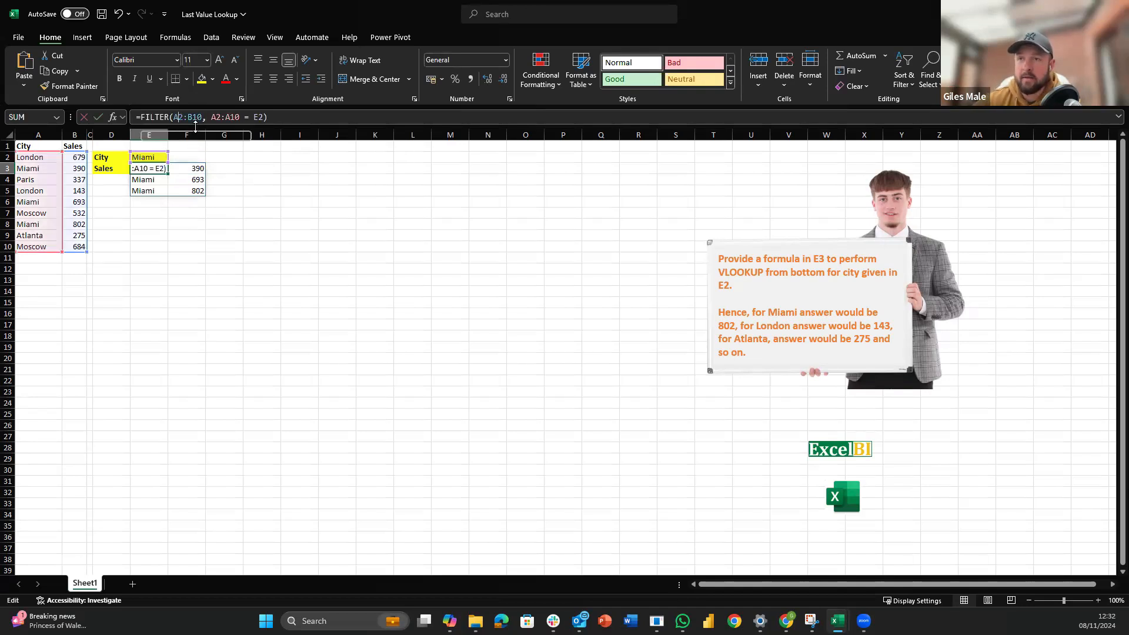
key(BackSpace)
text(B)
key(Return)
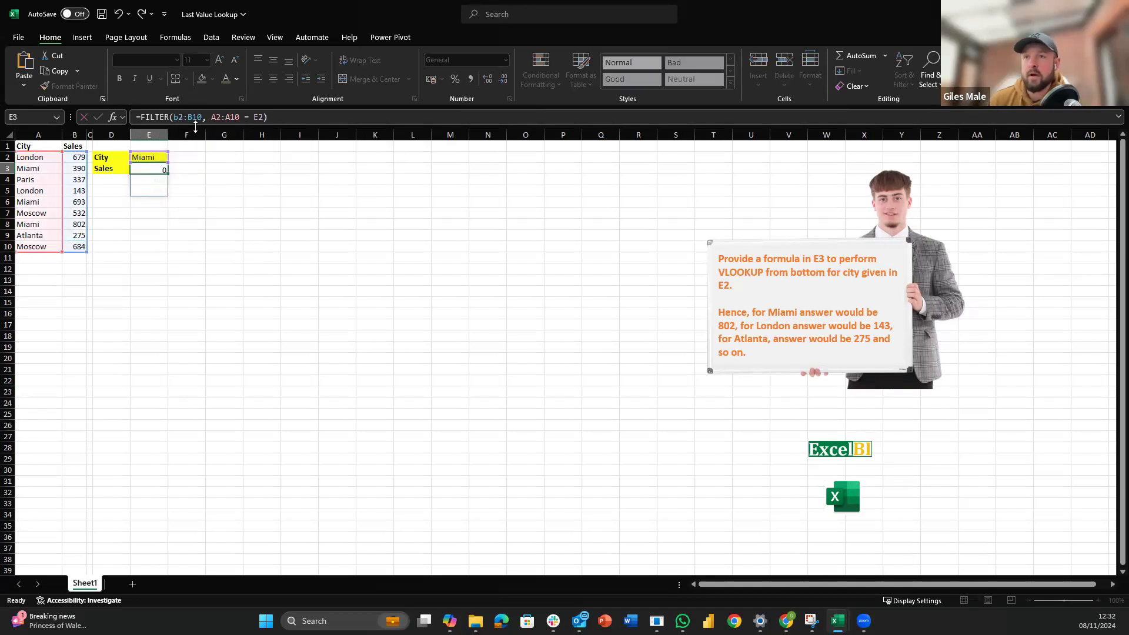
key(Down)
key(Down)
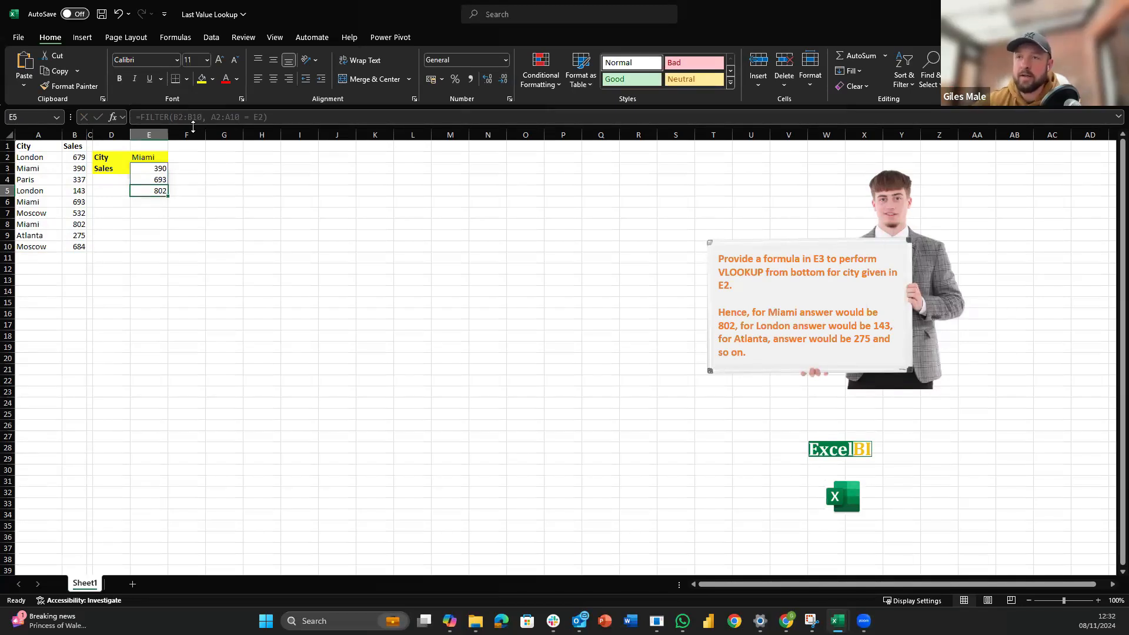
Wrap the FILTER formula in E3 in TAKE with -1 rows, giving =TAKE(FILTER(B2:B10, A2:A10 = E2), -1)
click(153, 169)
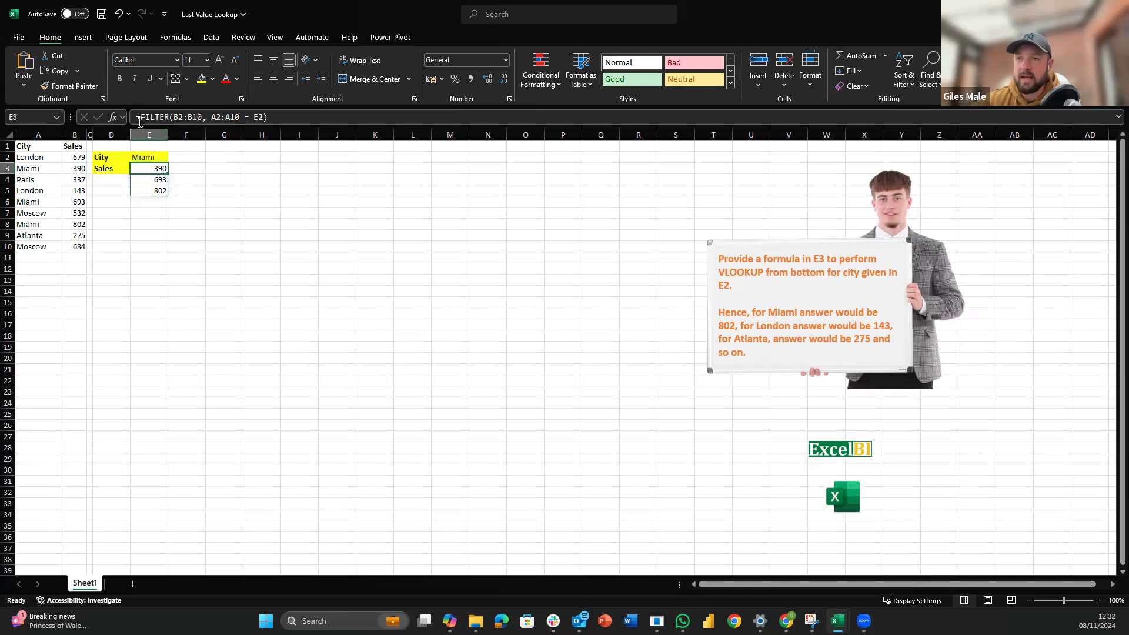
key(F2)
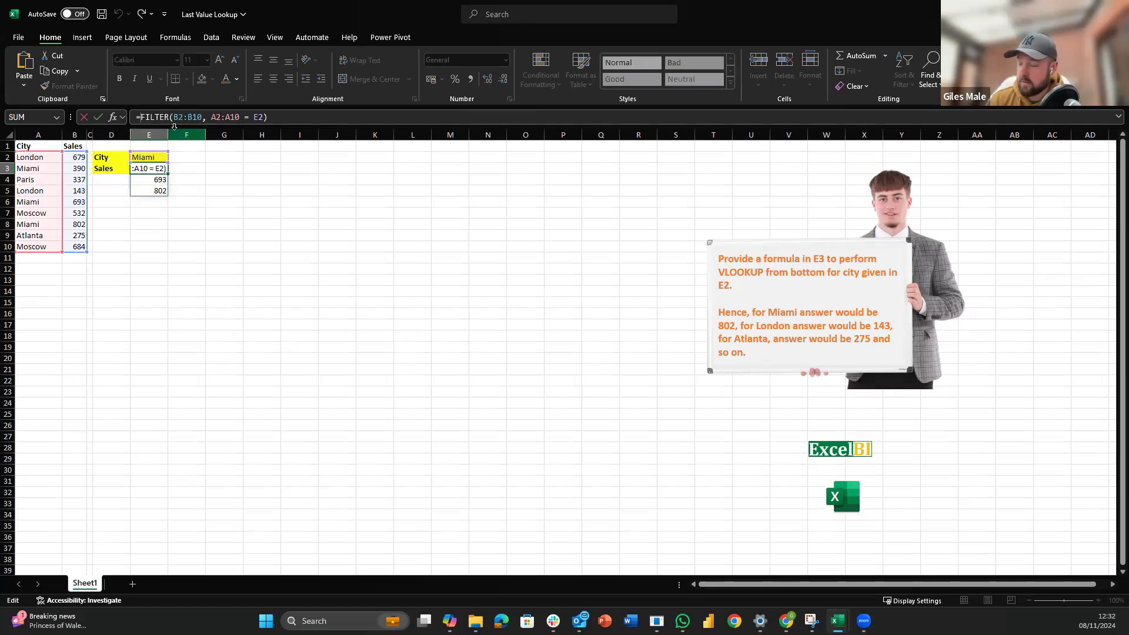
text(take()
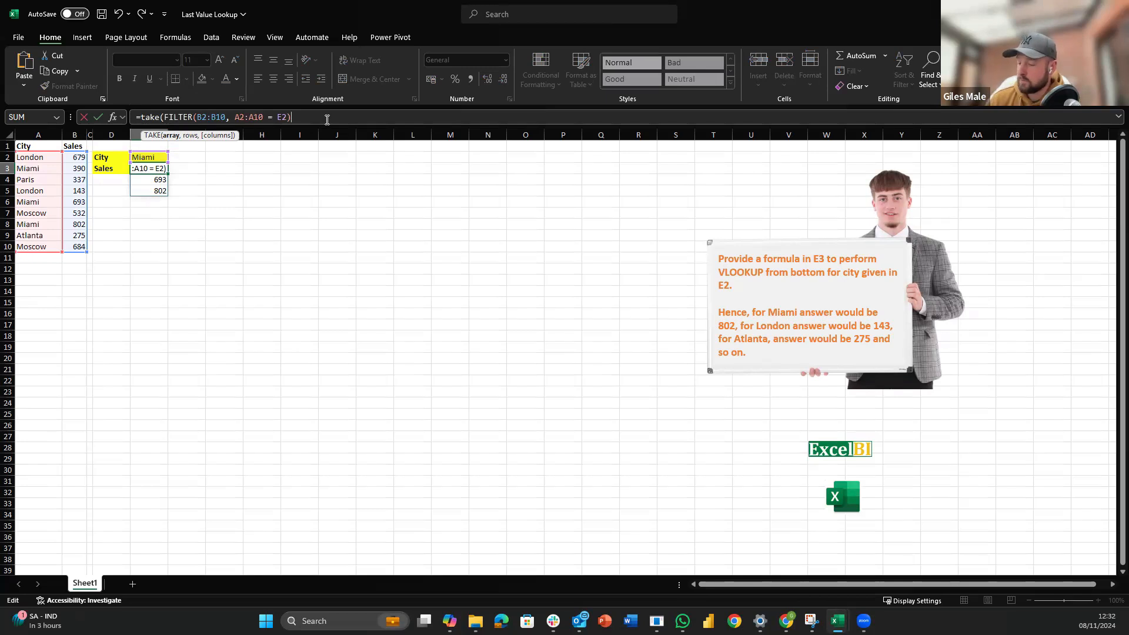
text(, )
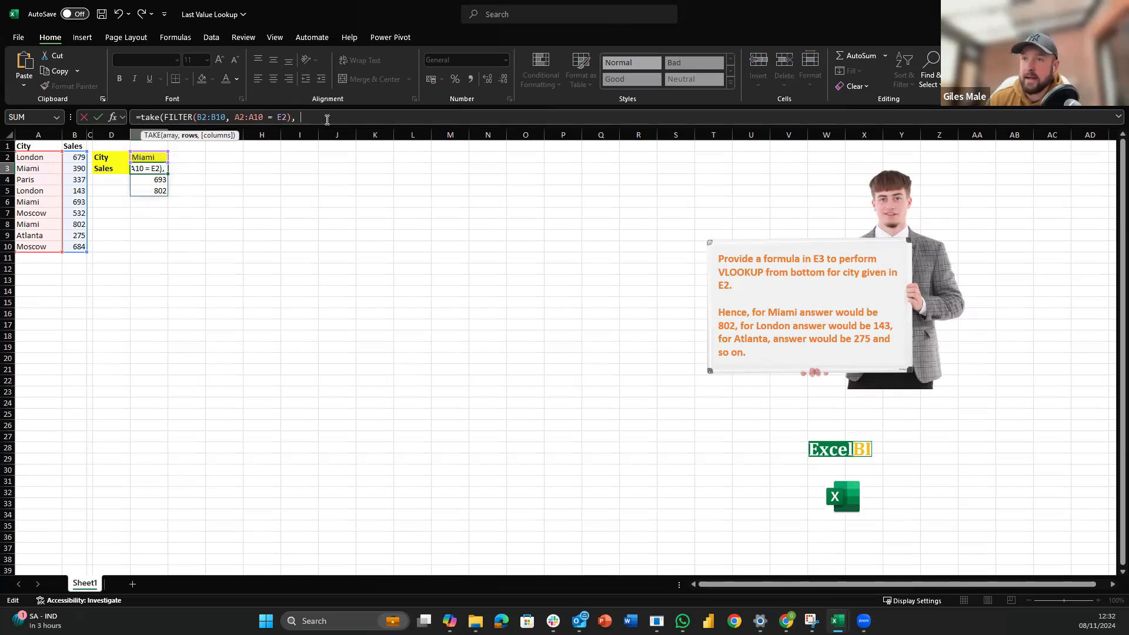
text(-1)
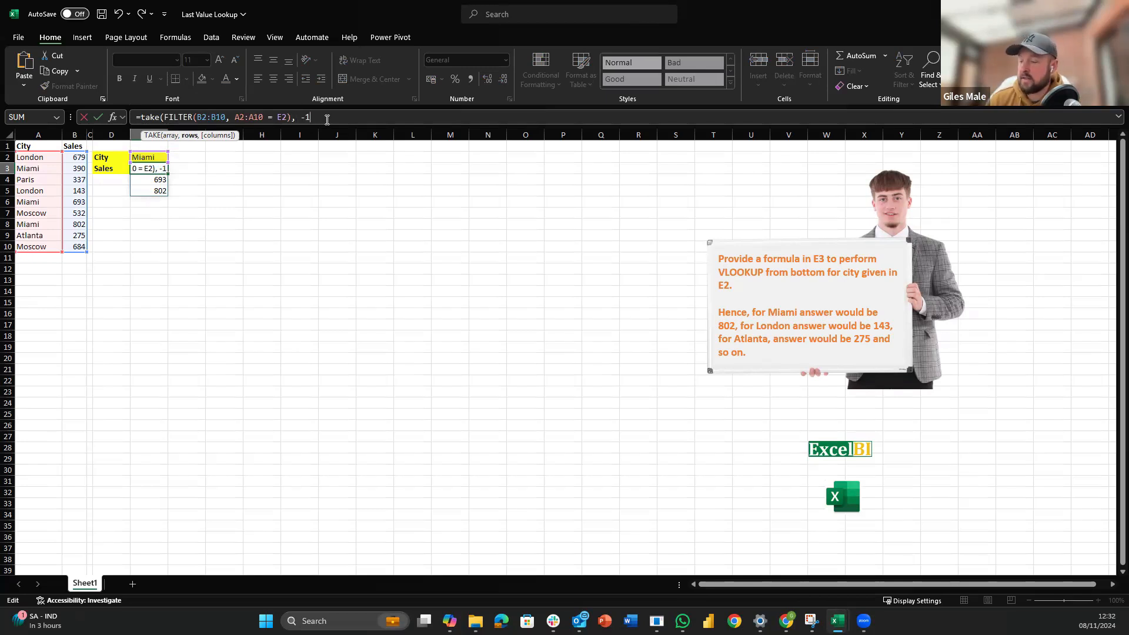
text())
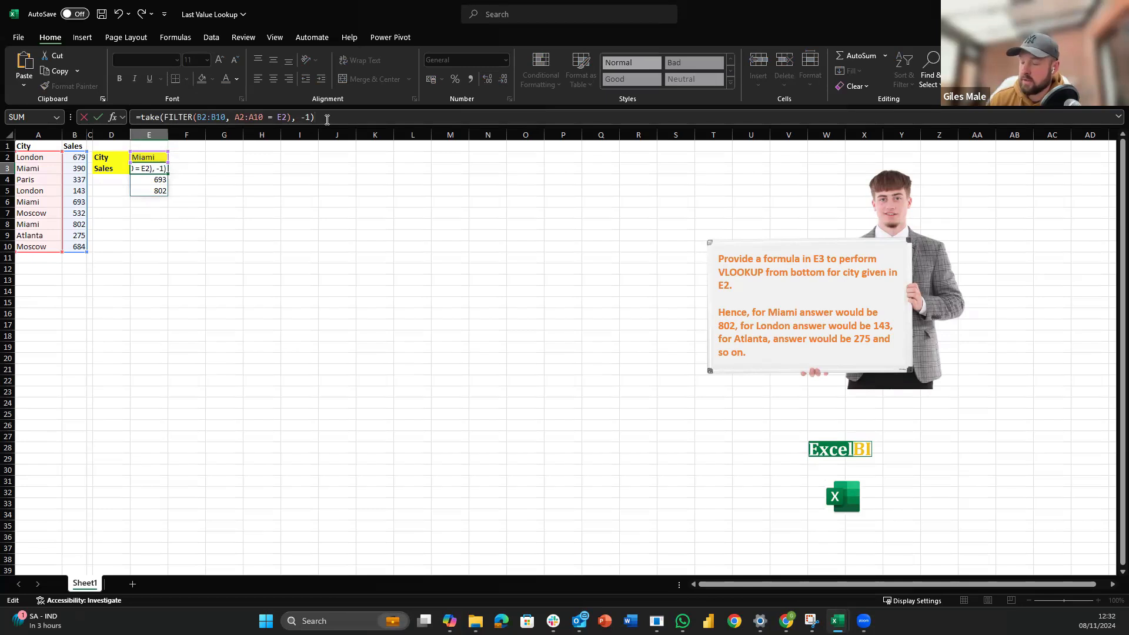
key(ctrl+Return)
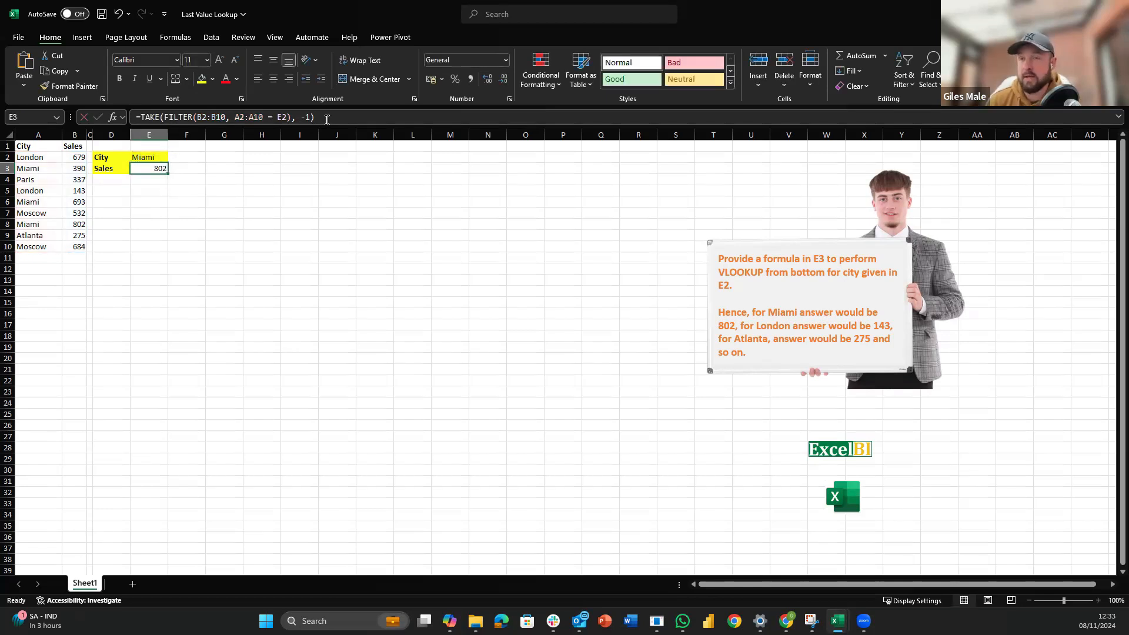
Change the lookup city in E2 to London to test the formula
key(Up)
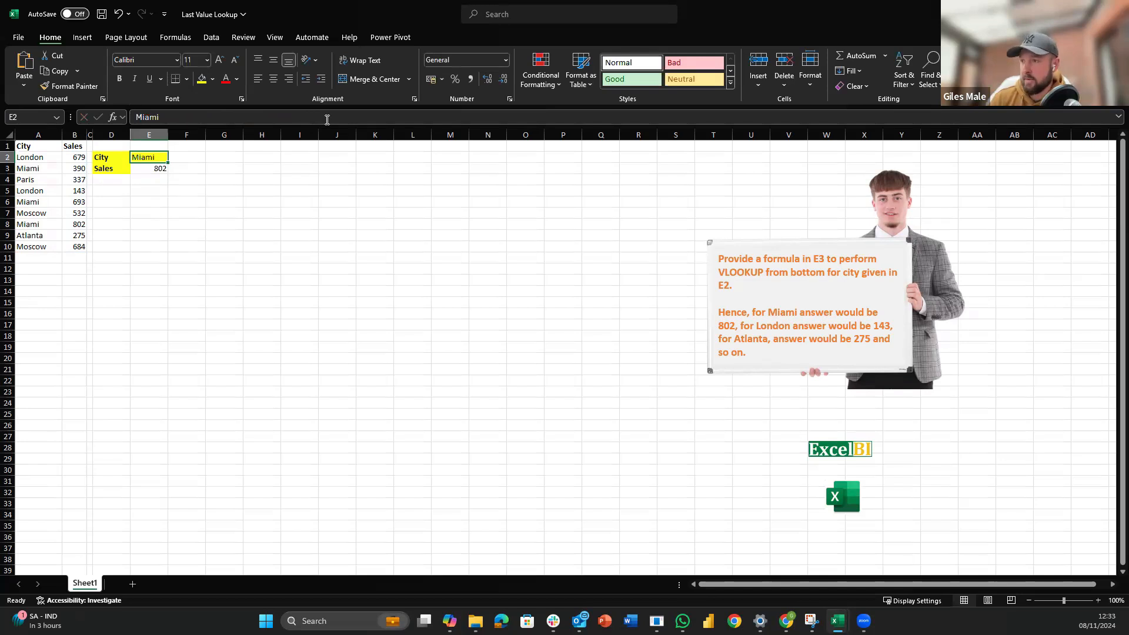
text(London)
key(ctrl+Return)
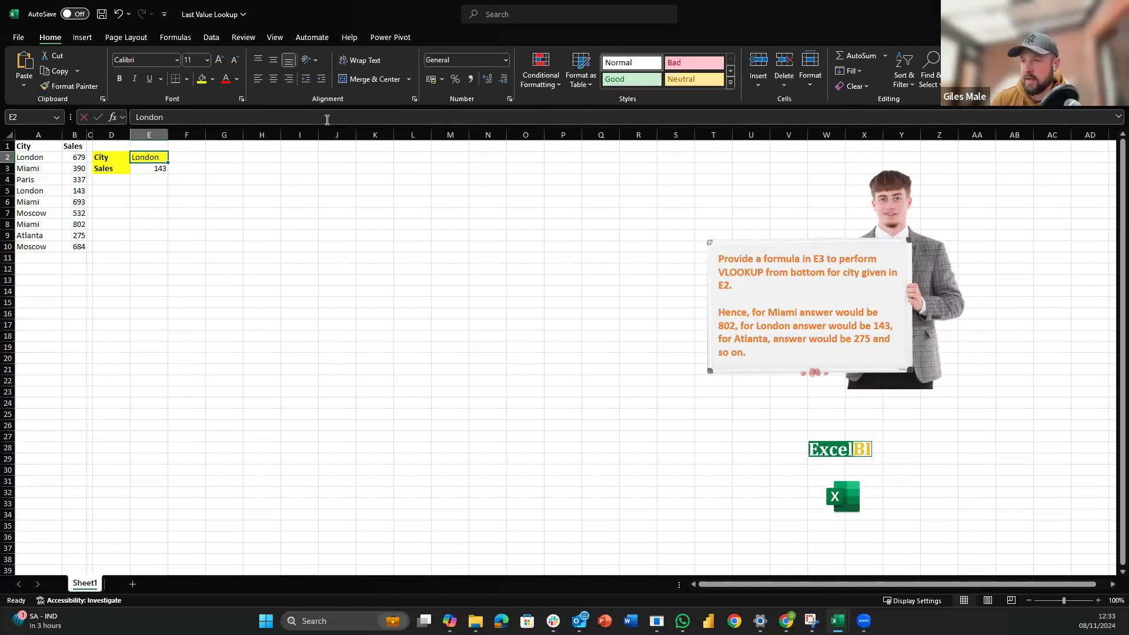
Test the lookup with Atlanta in E2 and undo the last two city changes to restore Miami
text(Atlanta)
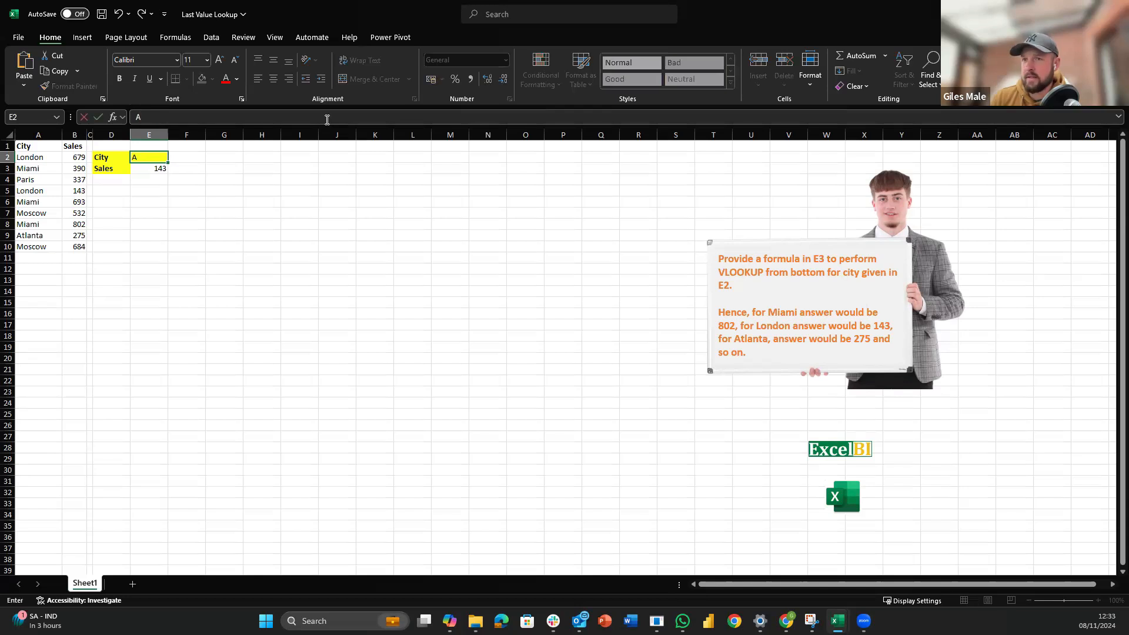
key(ctrl+Return)
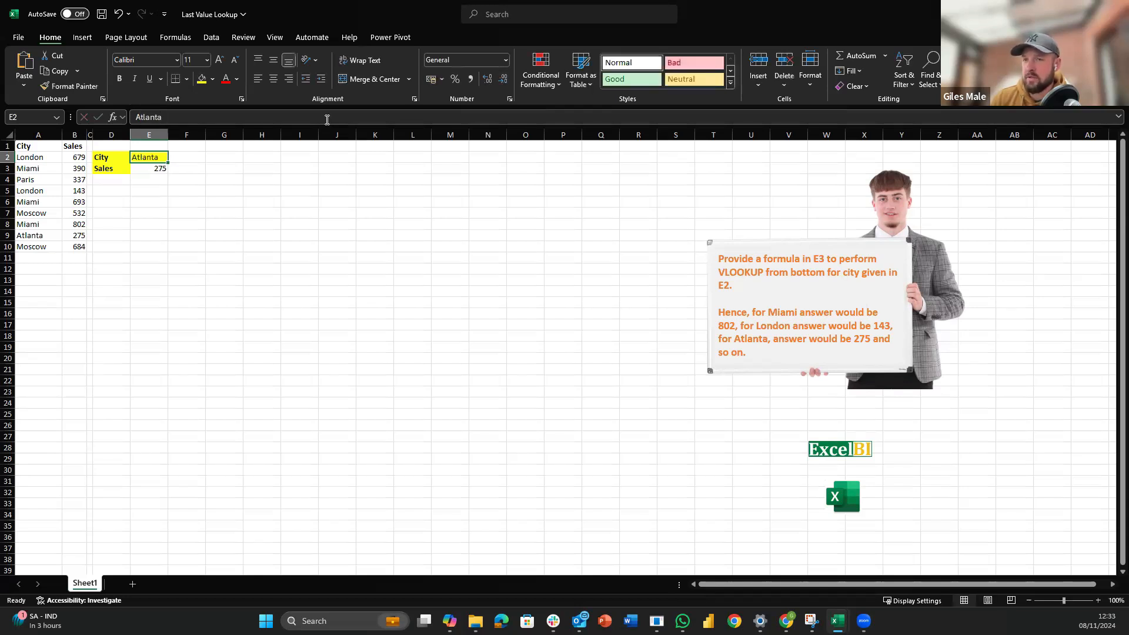
key(ctrl+z)
key(ctrl+z)
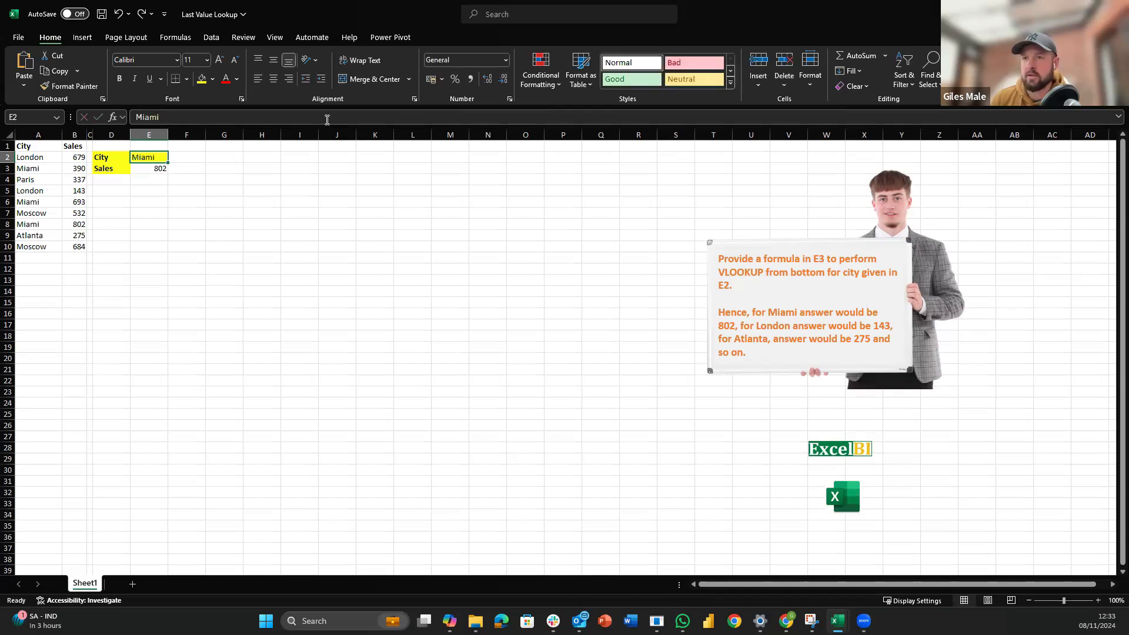
Remove the TAKE wrapper and its -1 argument from E3, leaving =FILTER(B2:B10, A2:A10 = E2)
key(Down)
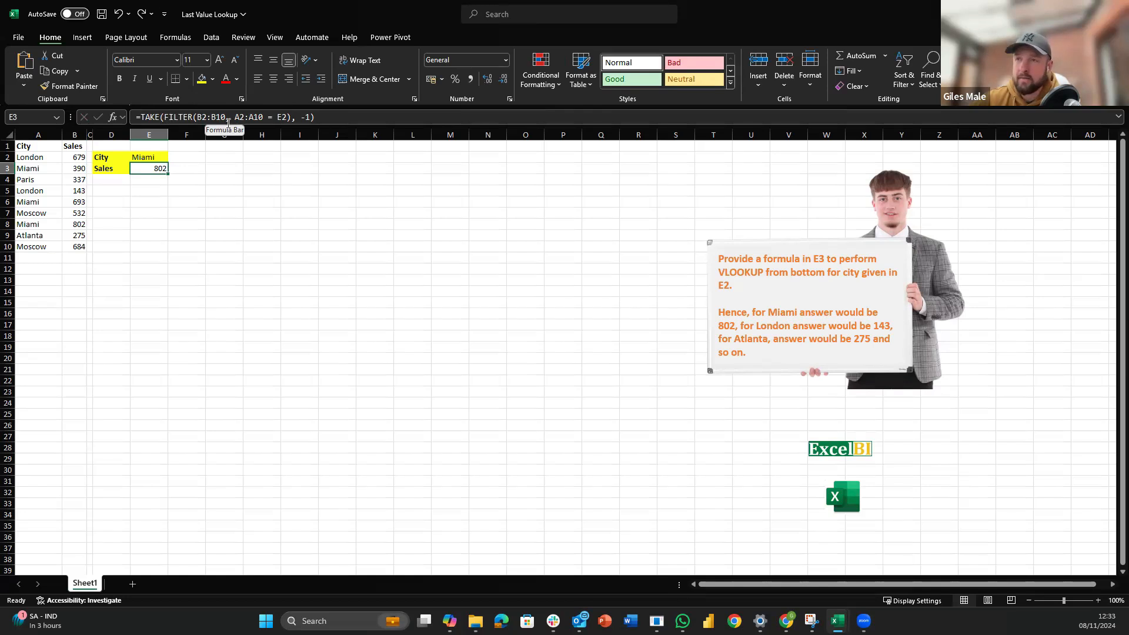
click(350, 124)
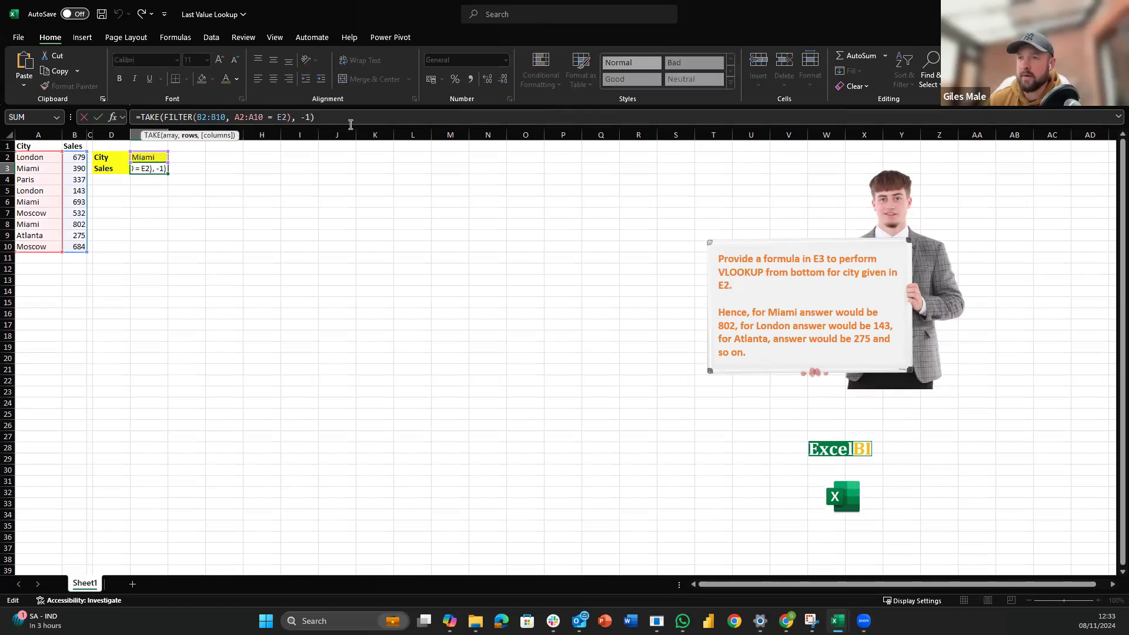
key(BackSpace)
key(BackSpace)
key(BackSpace)
key(BackSpace)
key(BackSpace)
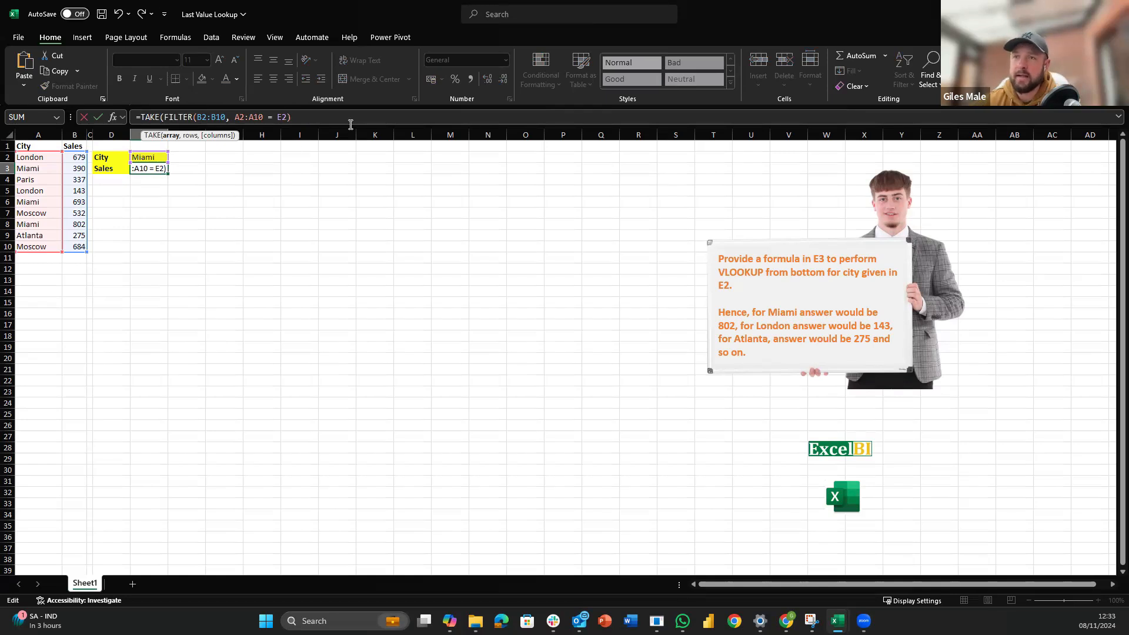
click(164, 122)
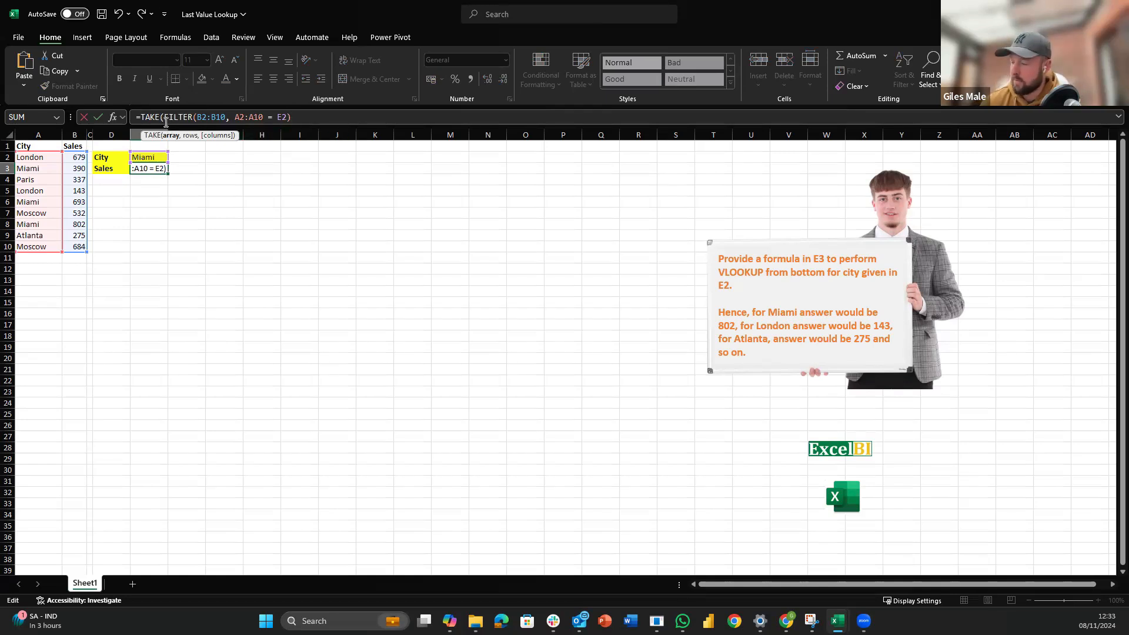
key(BackSpace)
key(BackSpace)
key(BackSpace)
key(BackSpace)
key(BackSpace)
key(Return)
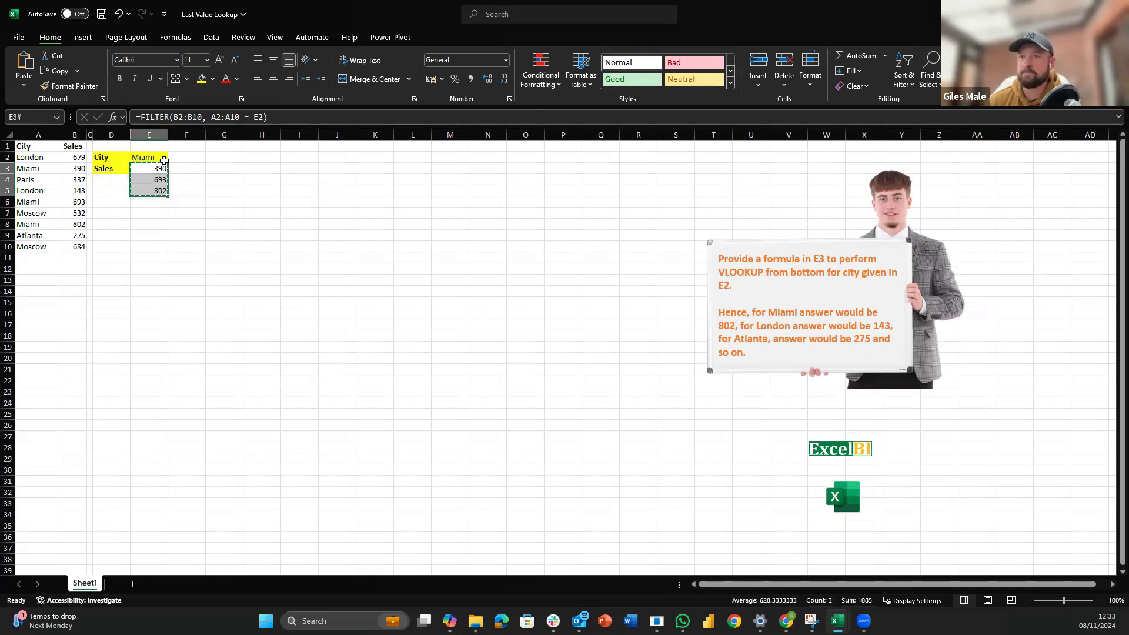
Copy the FILTER results in E3:E5 and paste them as values starting at G3
key(ctrl+c)
key(Right)
key(Right)
key(ctrl+alt+v)
key(v)
key(Return)
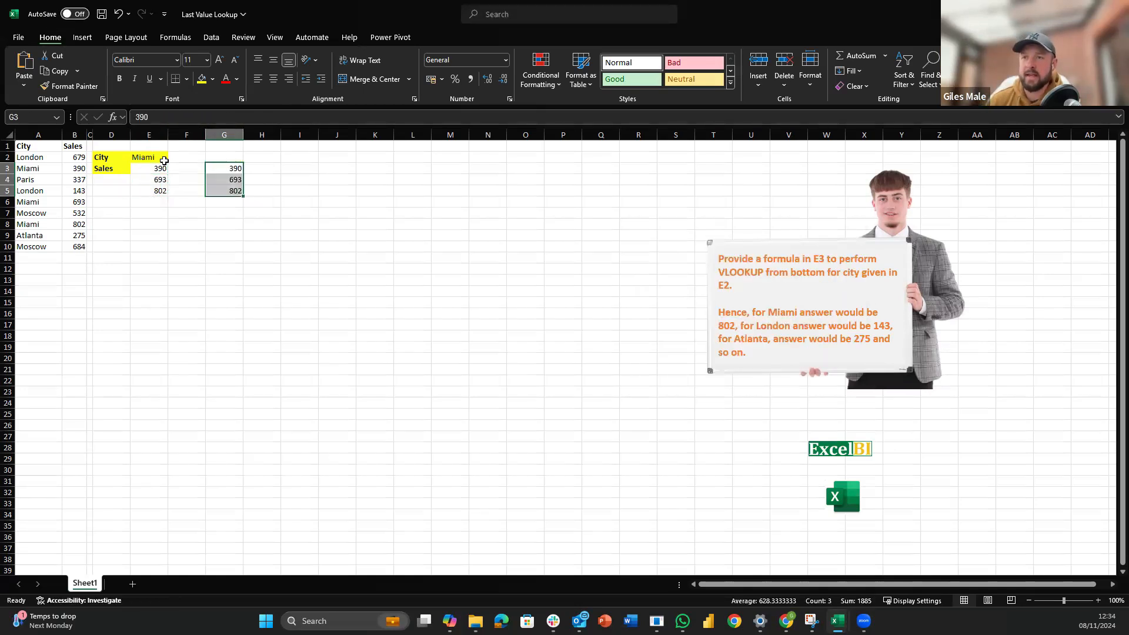
Wrap the FILTER formula in E3 in TAKE with 2 rows, giving =TAKE(FILTER(B2:B10, A2:A10 = E2), 2)
click(166, 164)
click(138, 117)
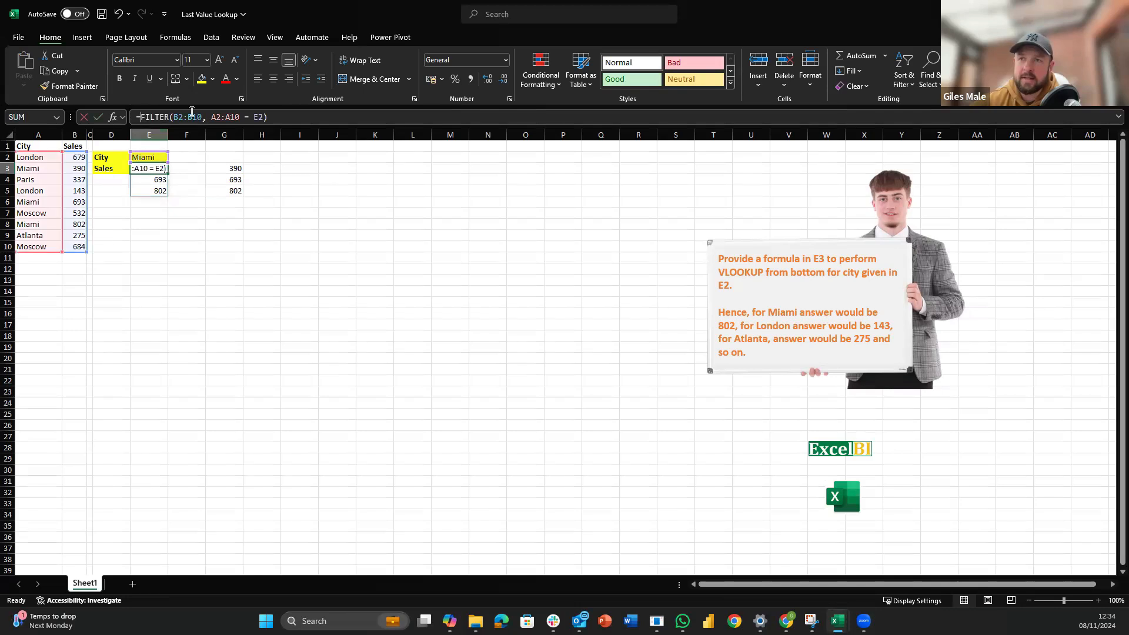
text(take()
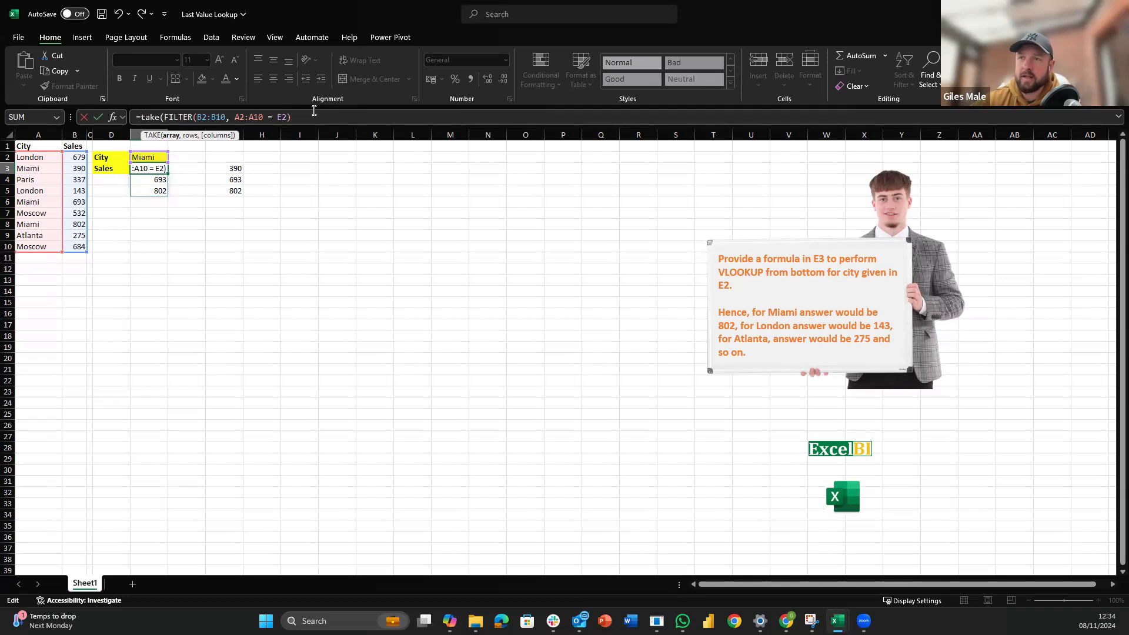
click(309, 118)
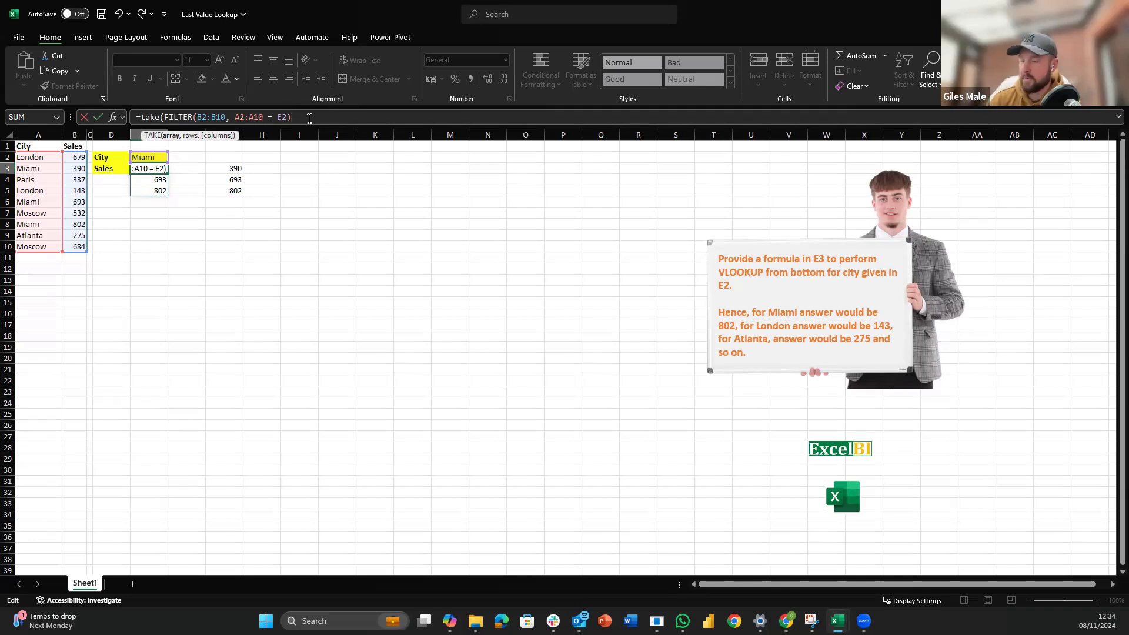
text(, 2)
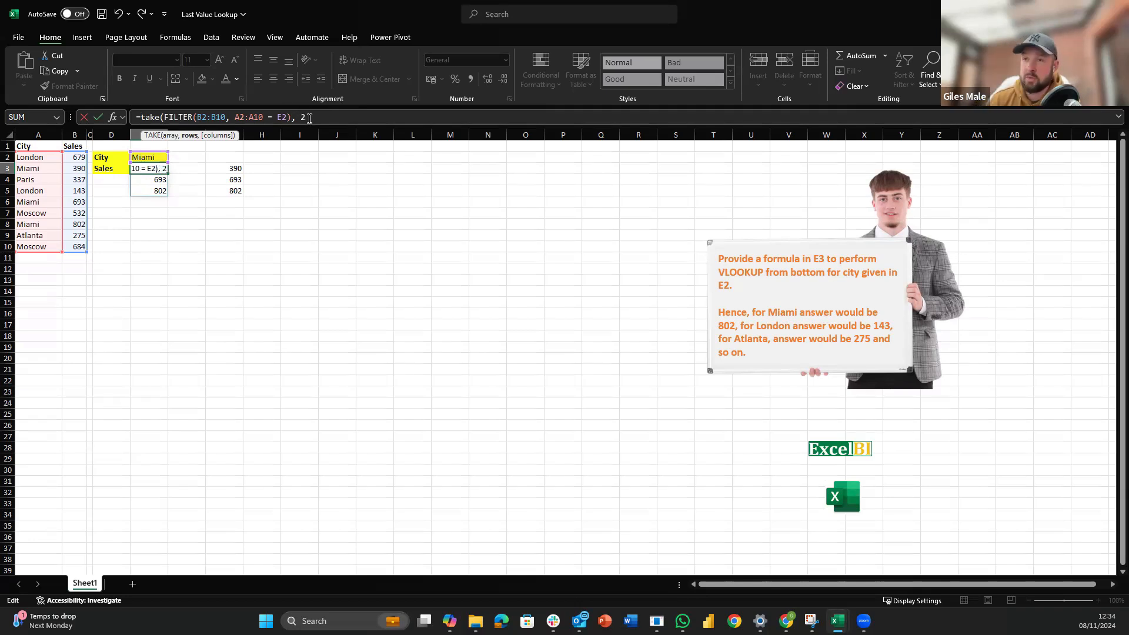
text())
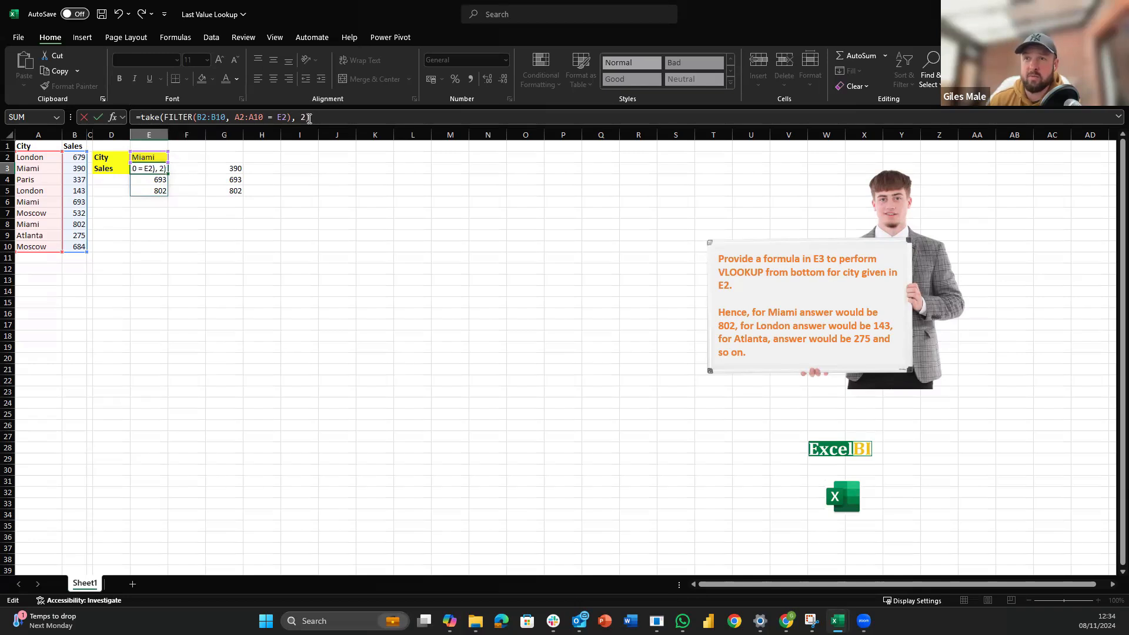
key(Return)
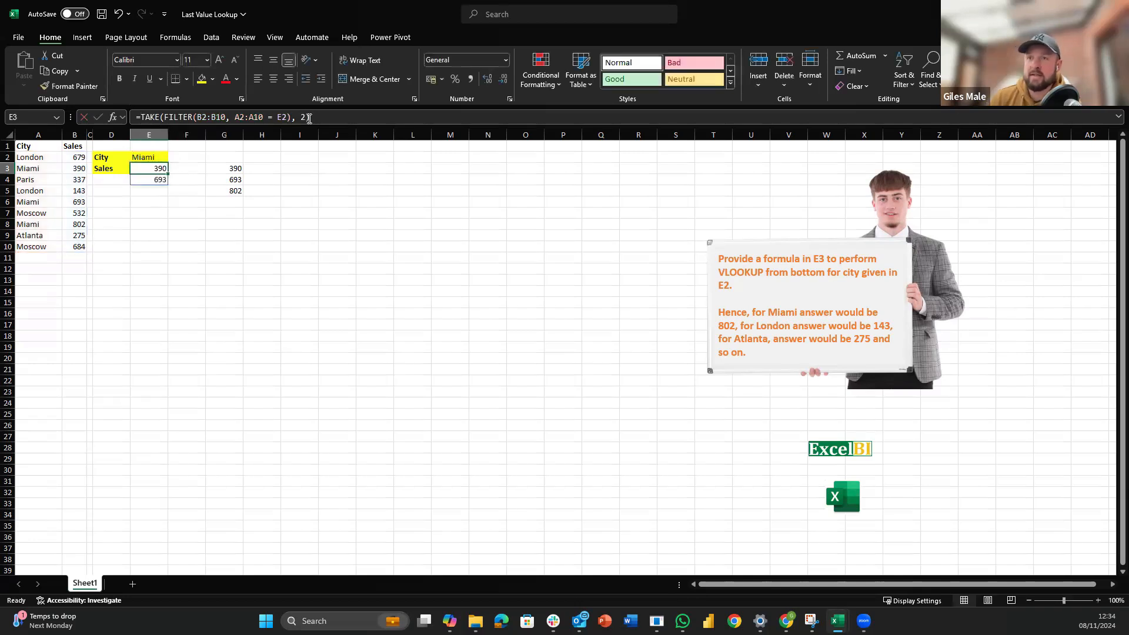
key(Right)
key(Right)
key(Left)
key(Left)
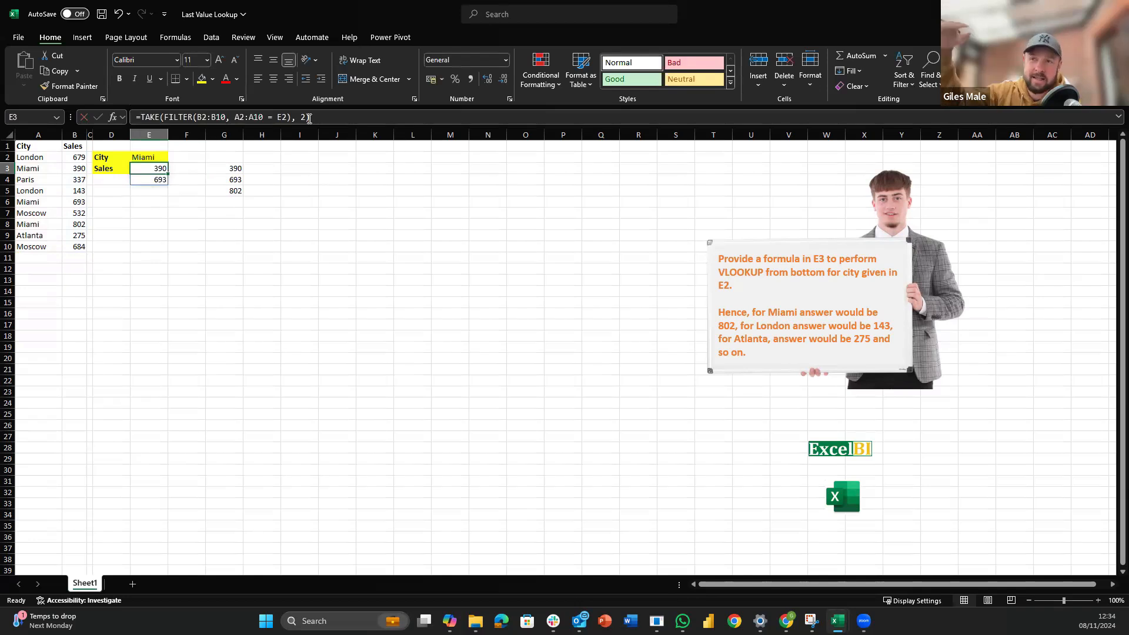
Change the TAKE rows argument in E3 to -2 to return the last two values
click(308, 119)
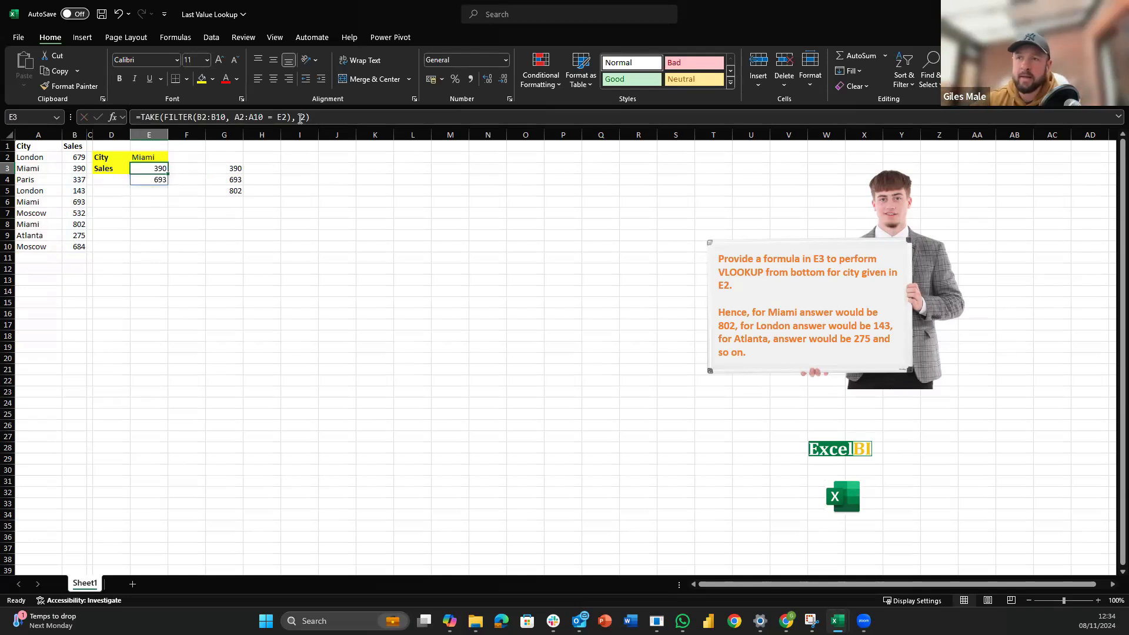
text(-)
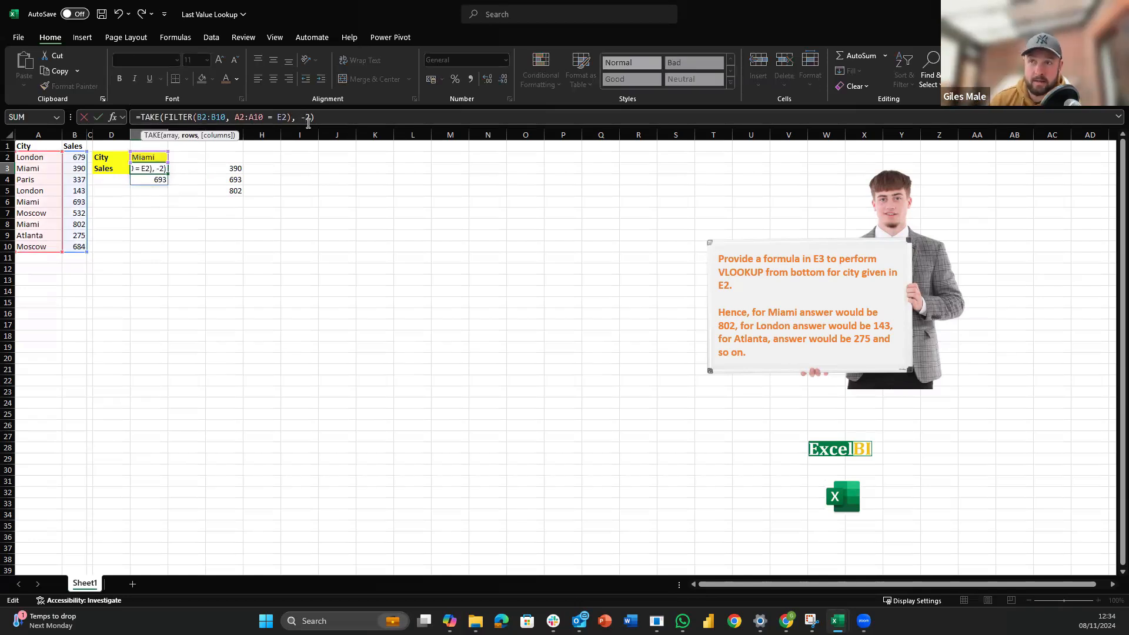
key(Return)
Compare the values returned by TAKE with the pasted Miami sales in G3:G5
key(Right)
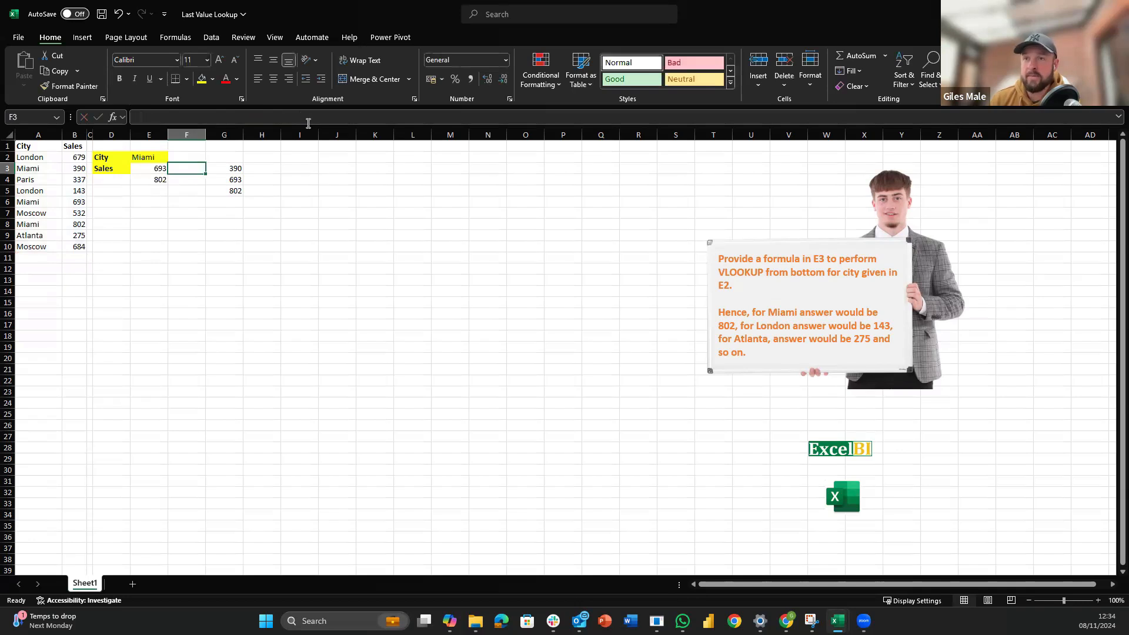
key(Down)
key(Right)
key(Down)
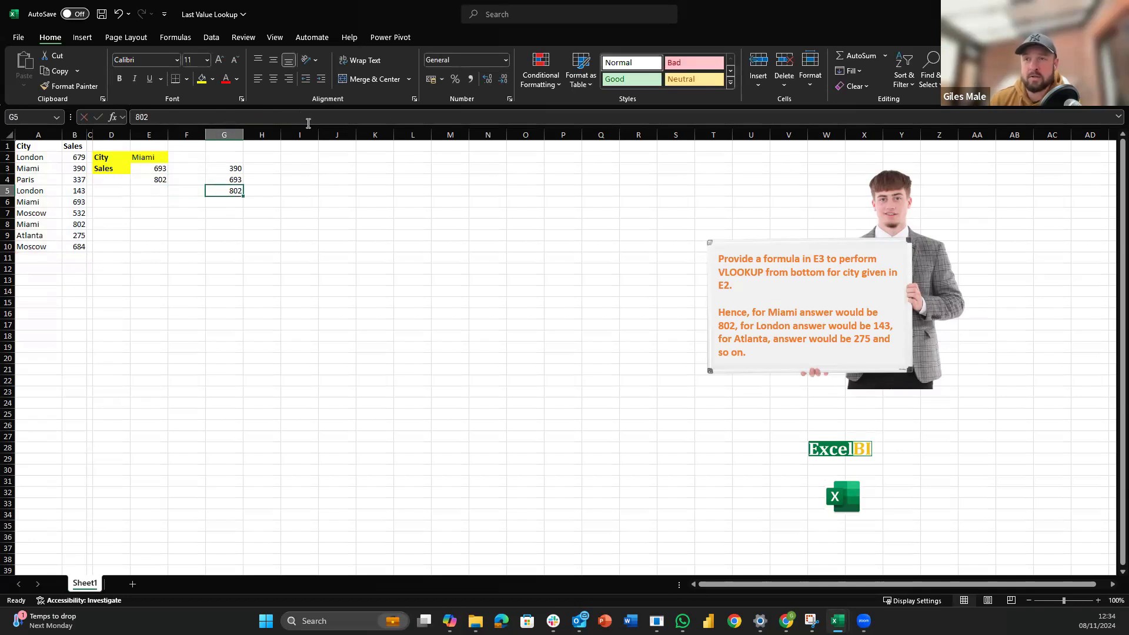
key(Up)
key(Down)
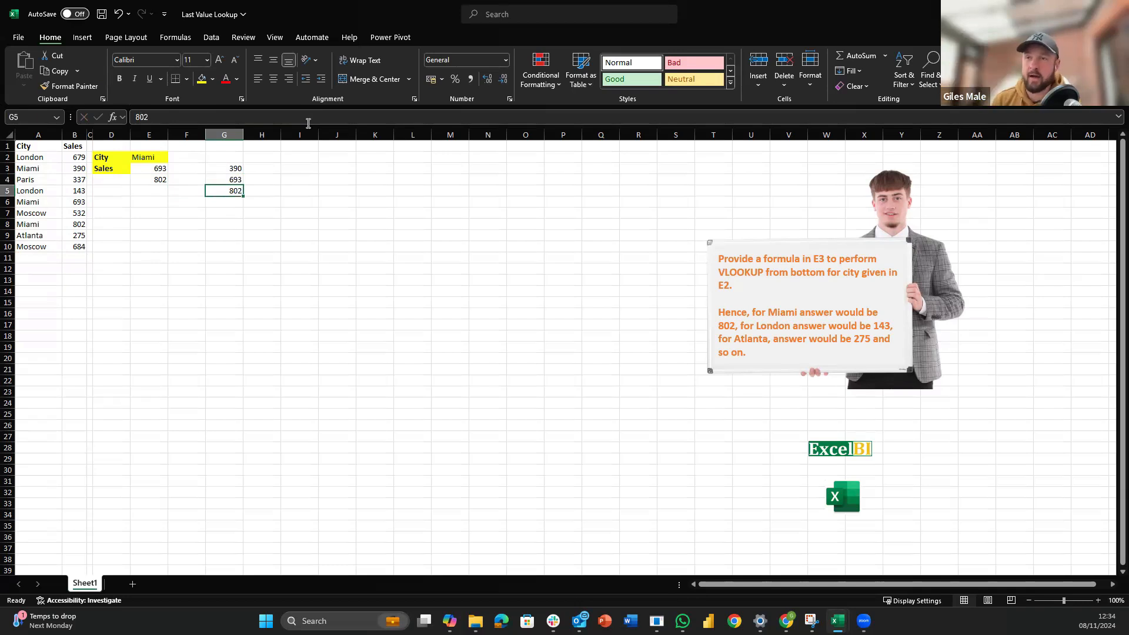
key(Up)
key(Up)
key(Left)
key(Left)
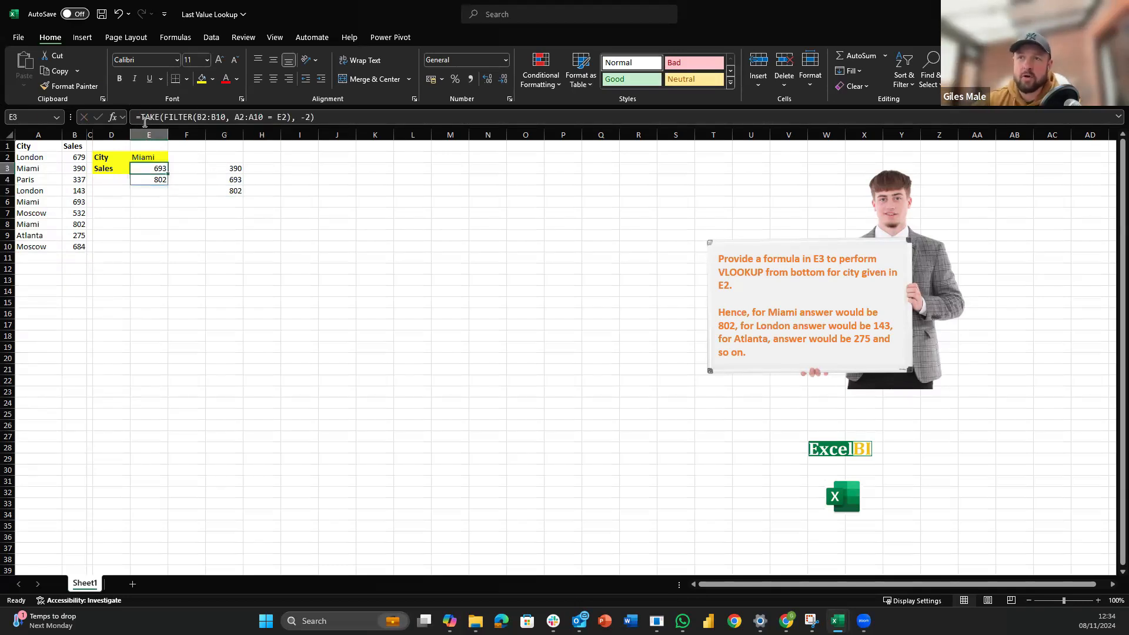
Replace TAKE with DROP in E3 and set its rows argument to 1
click(163, 117)
key(BackSpace)
key(BackSpace)
key(BackSpace)
key(BackSpace)
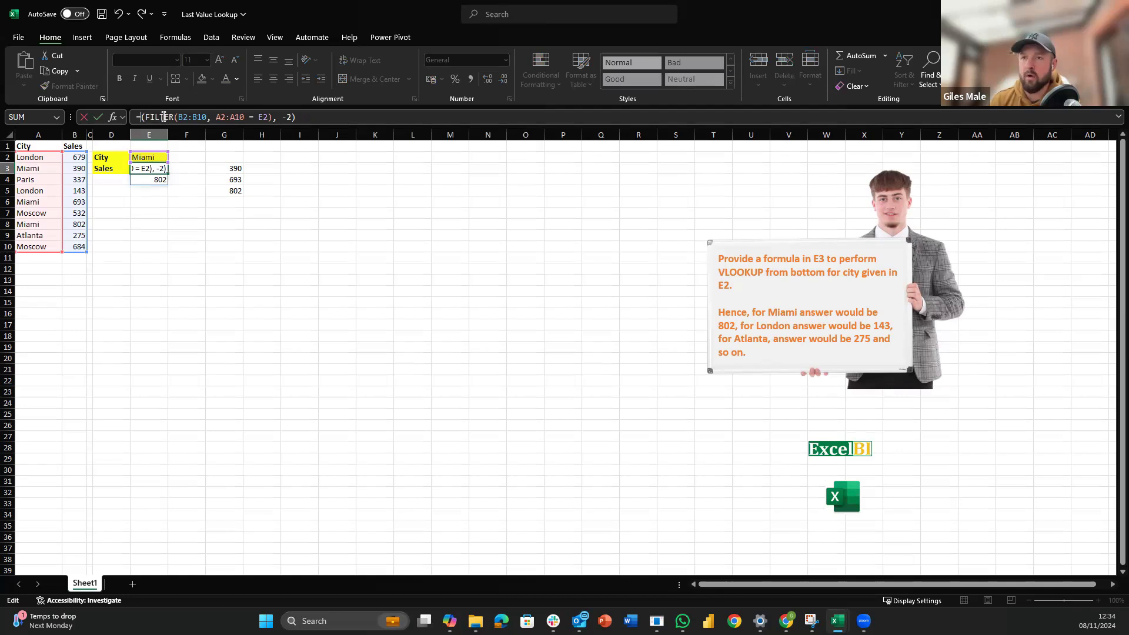
text(drop)
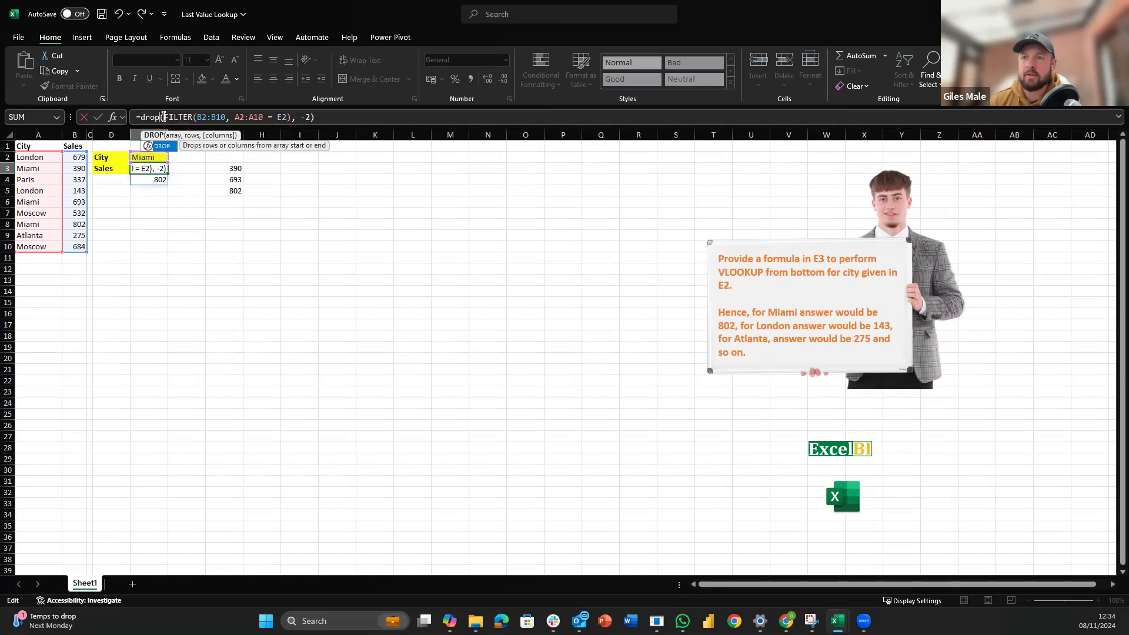
click(310, 117)
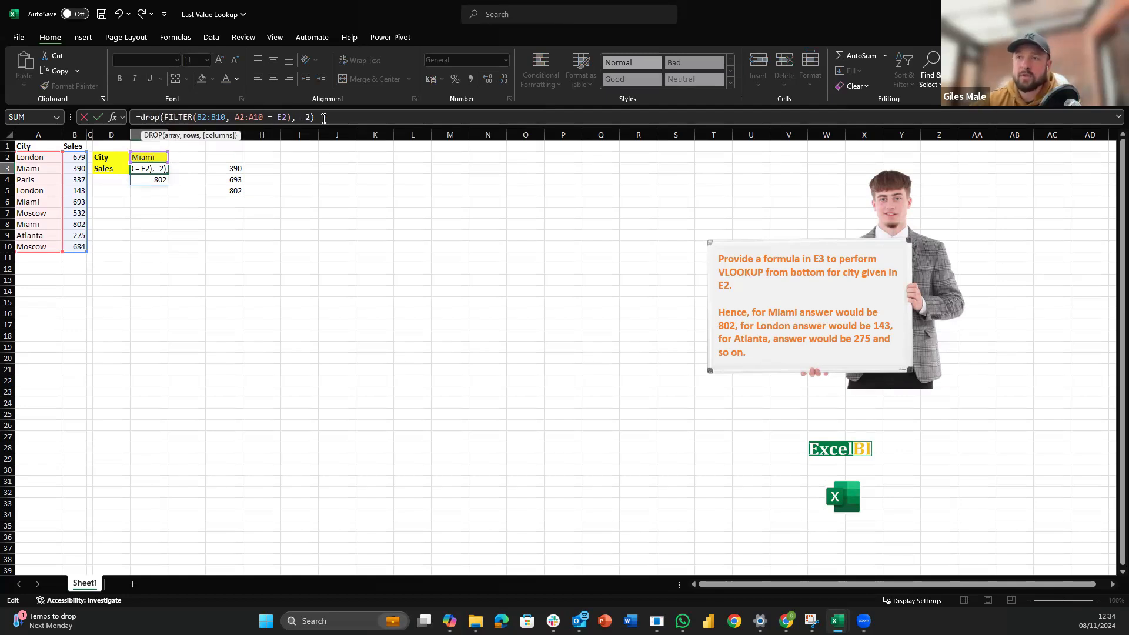
key(BackSpace)
key(BackSpace)
text(1)
key(ctrl+Return)
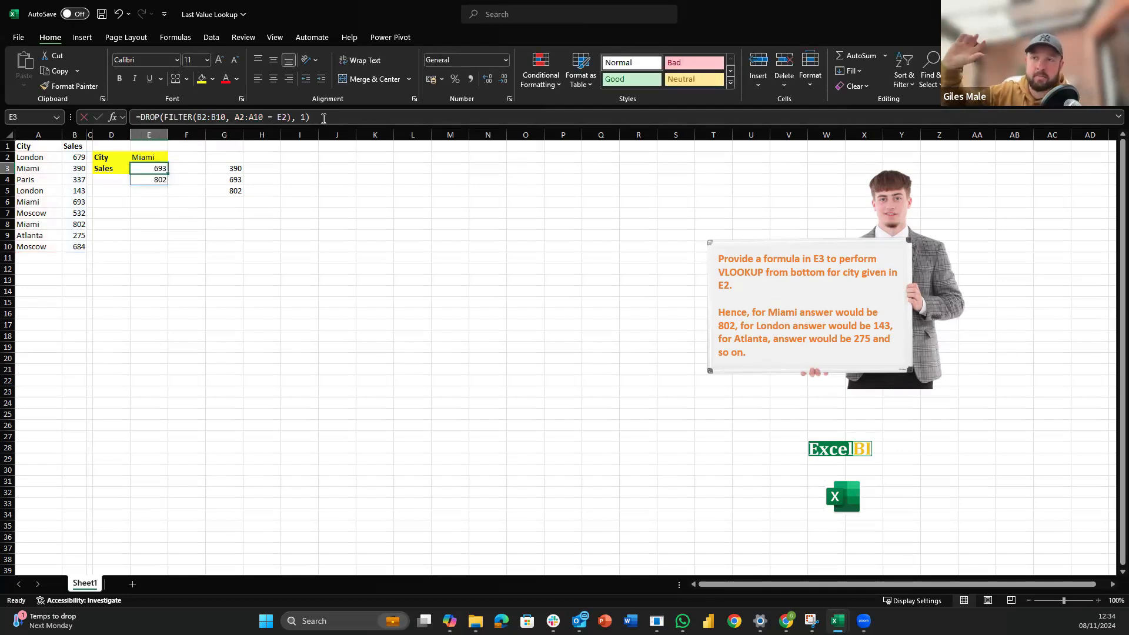
Change the DROP rows argument in E3 to -1 to remove the last row
click(290, 117)
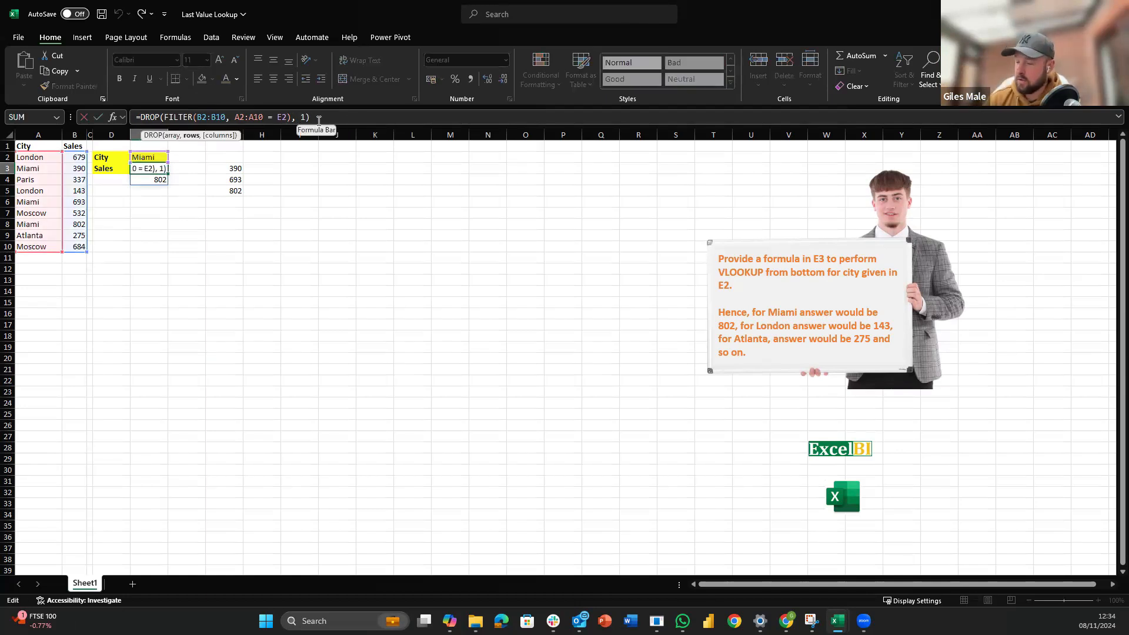
click(319, 120)
key(Left)
key(Left)
text(-)
key(ctrl+Return)
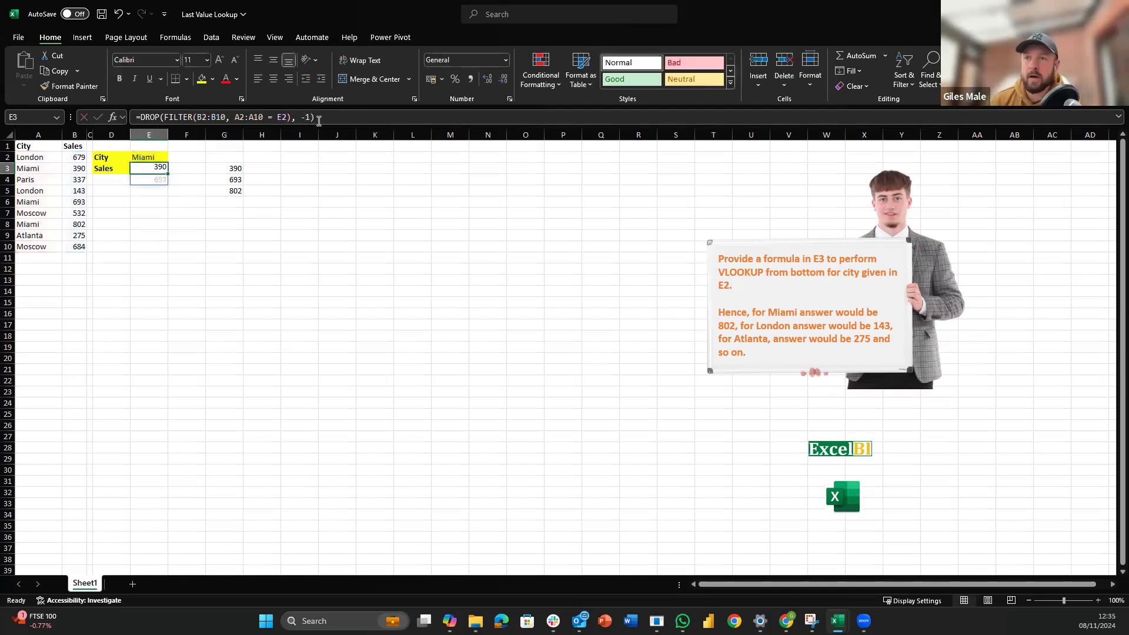
Check which of the pasted values in G3:G5 the DROP formula keeps and which it removes
key(Right)
key(Right)
key(shift+Down)
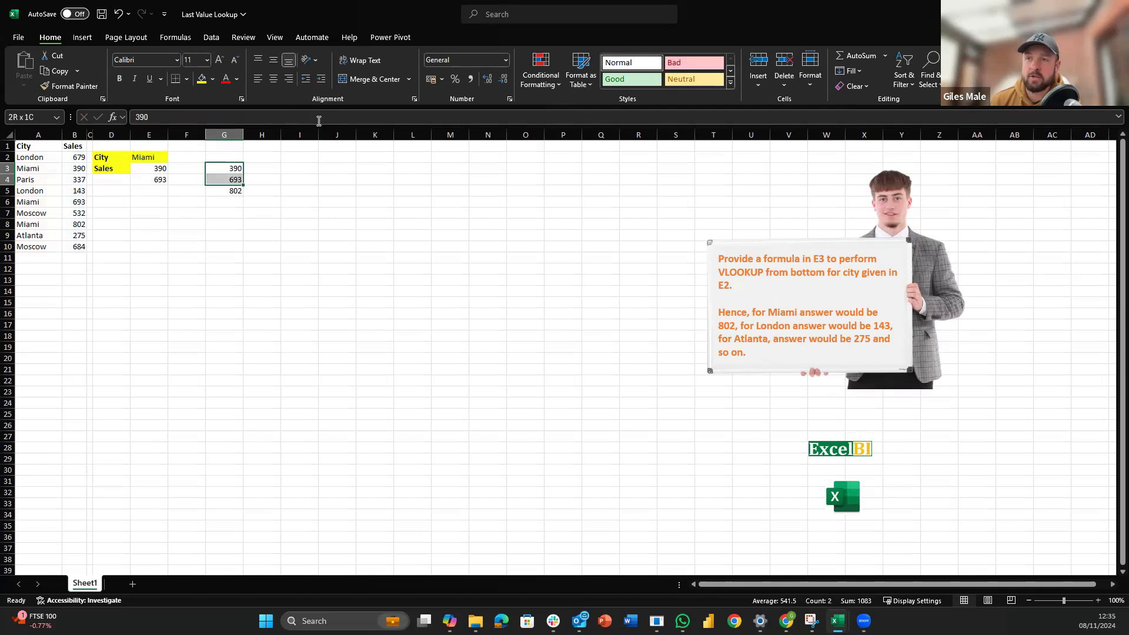
key(Down)
key(Down)
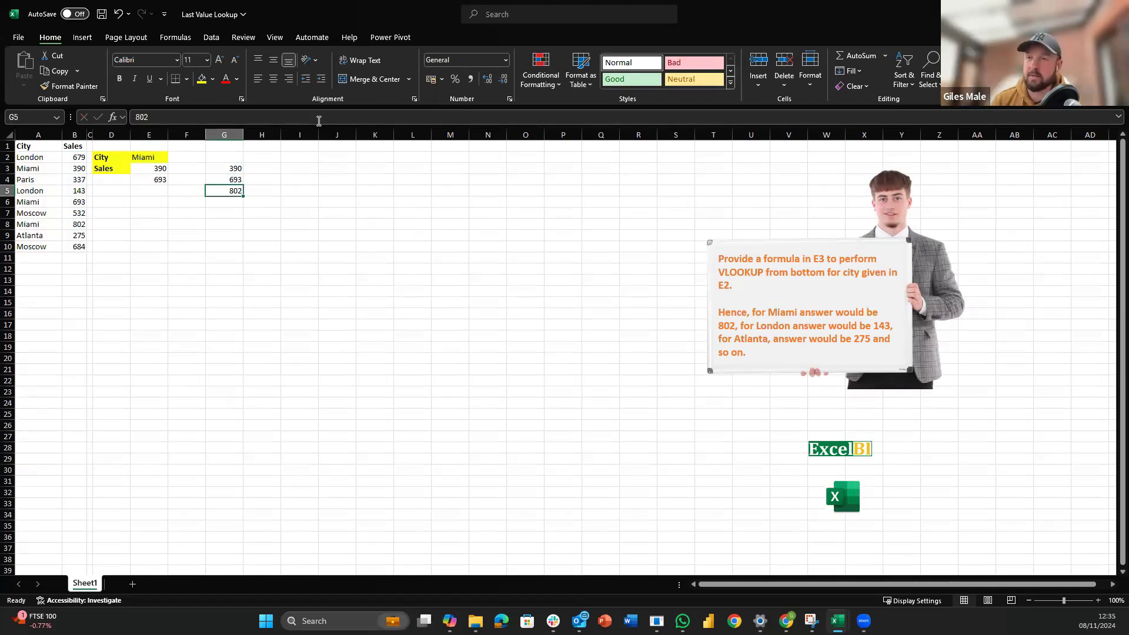
key(Left)
key(Up)
key(Up)
key(Left)
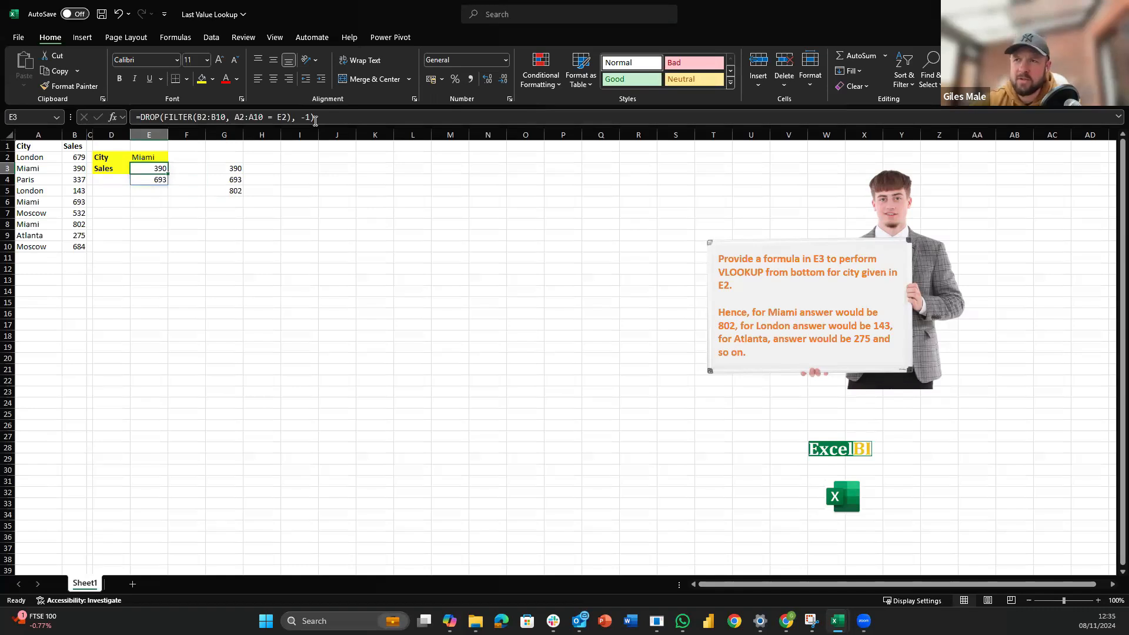
Set the DROP rows argument in E3 to 0 so no rows are removed
click(313, 117)
key(BackSpace)
key(BackSpace)
text(0)
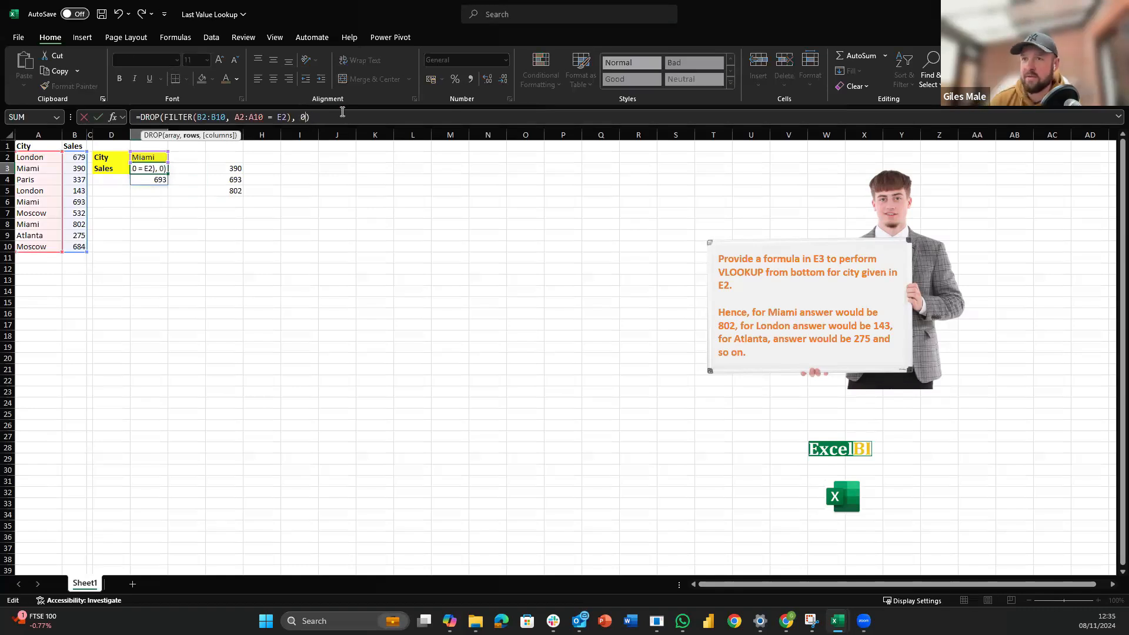
key(ctrl+Return)
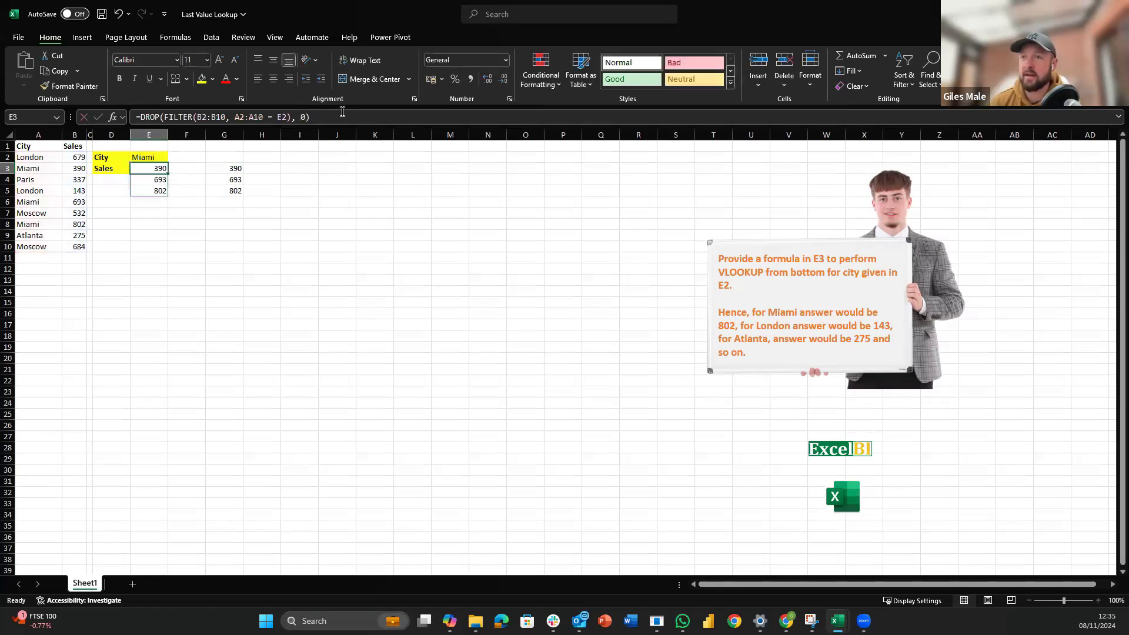
Set the DROP rows argument in E3 to 2 to remove the first two rows
click(305, 118)
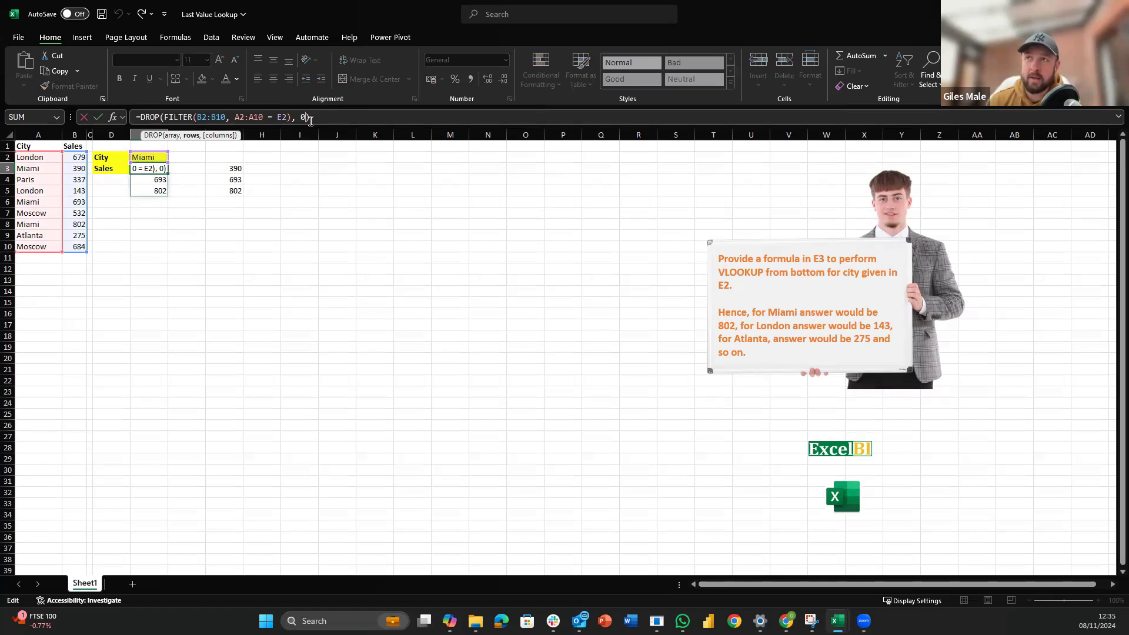
key(BackSpace)
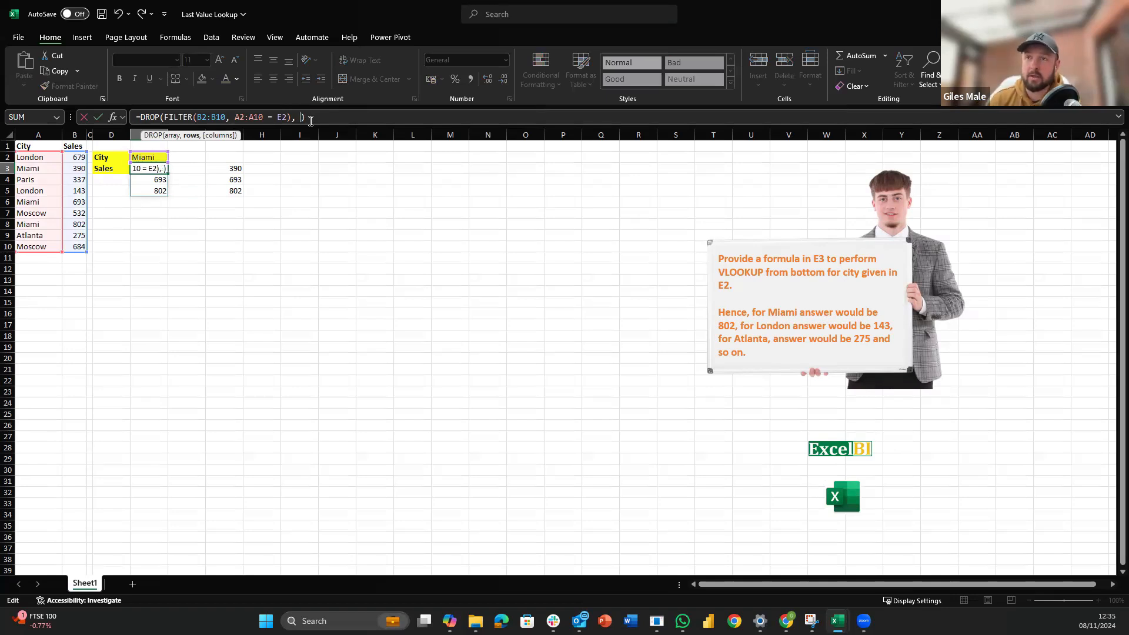
text(2)
key(Return)
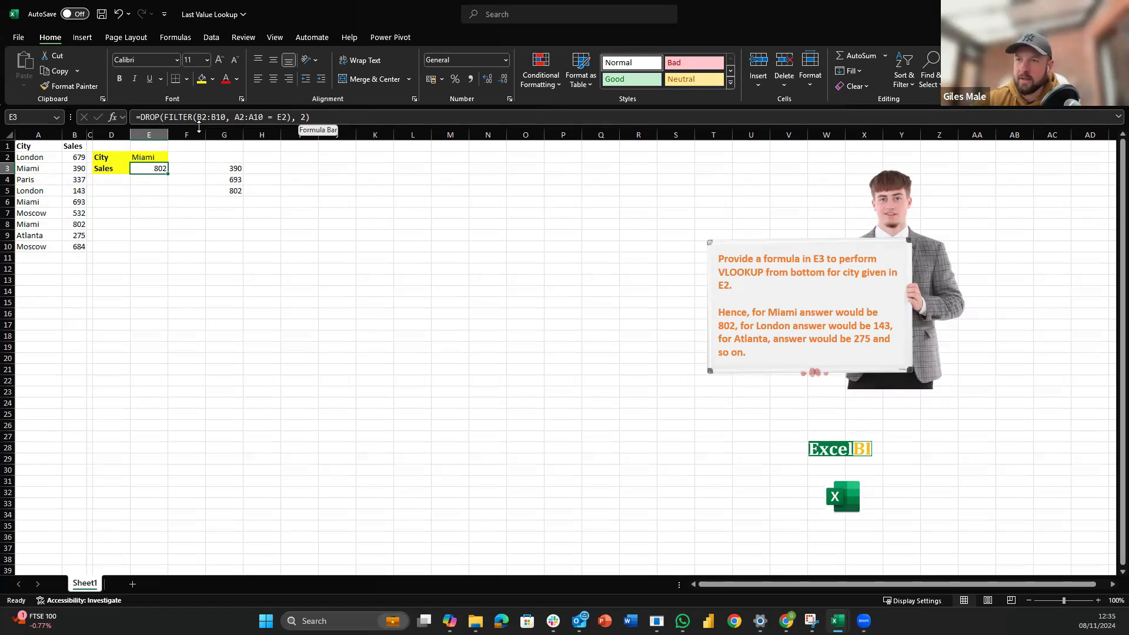
Replace DROP with TAKE in E3 and set the rows argument to -1, giving =TAKE(FILTER(B2:B10, A2:A10 = E2), -1)
click(168, 116)
key(BackSpace)
key(BackSpace)
key(BackSpace)
key(BackSpace)
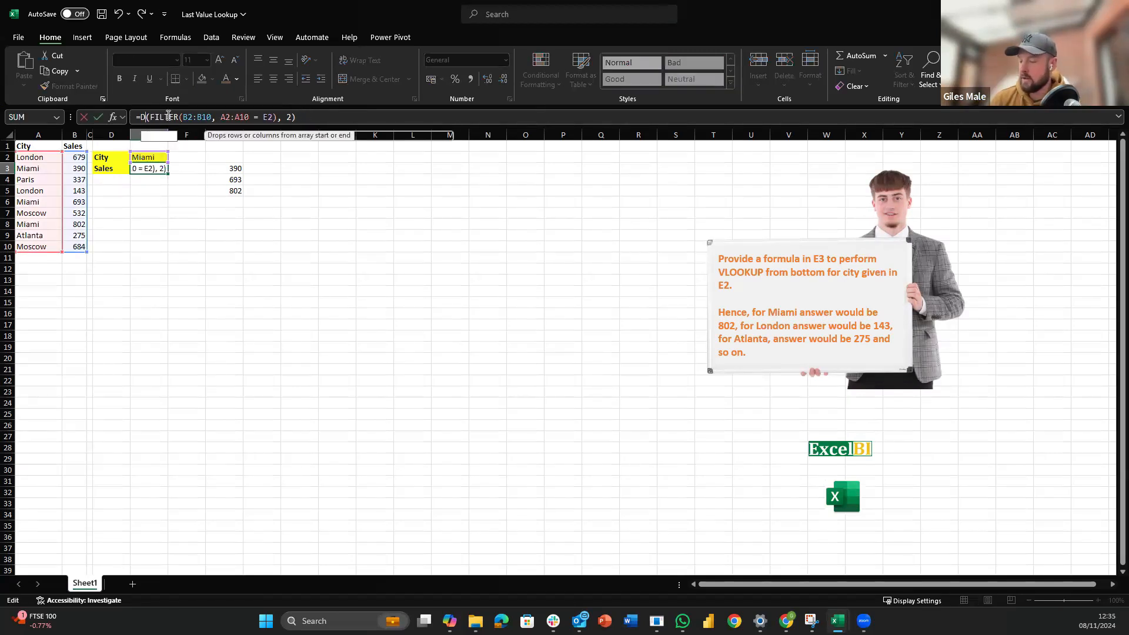
text(take)
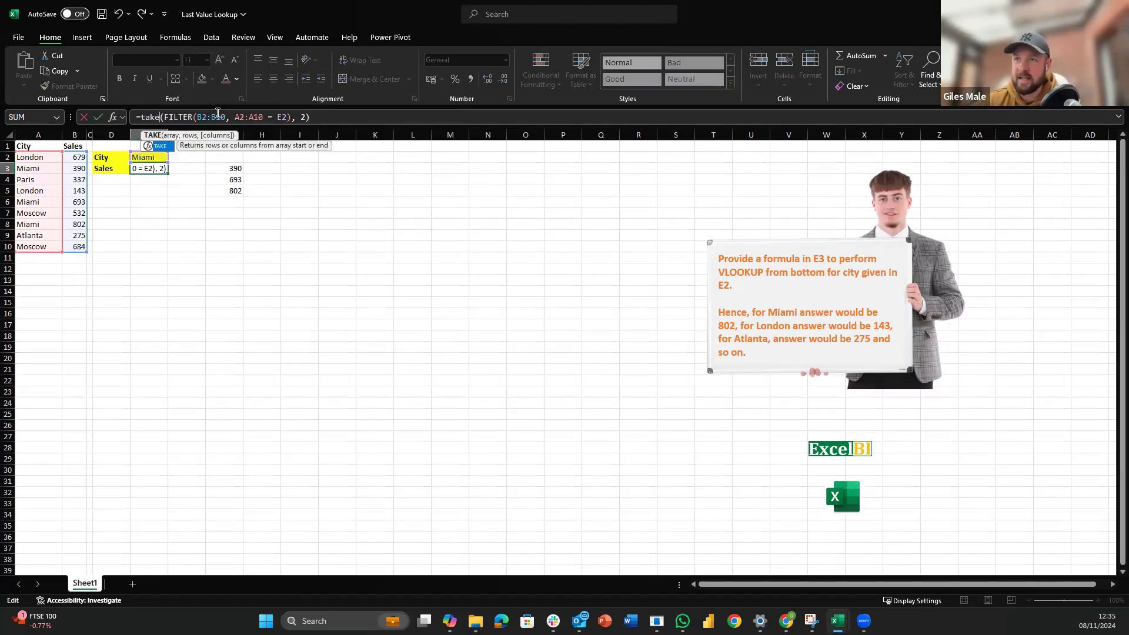
click(312, 117)
key(BackSpace)
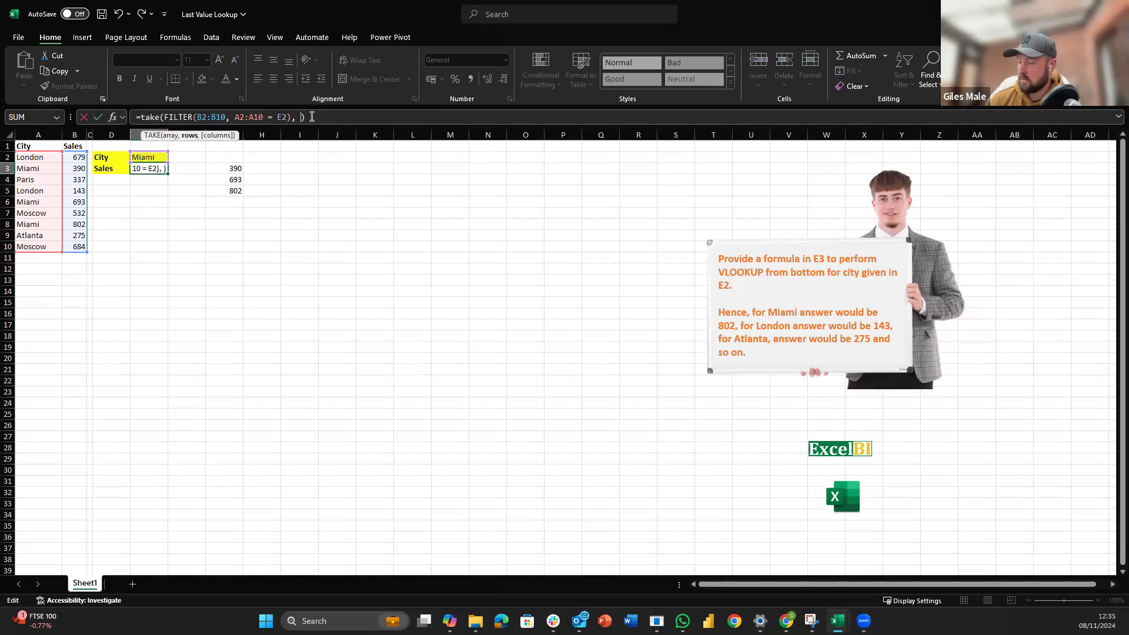
text(-1)
key(Return)
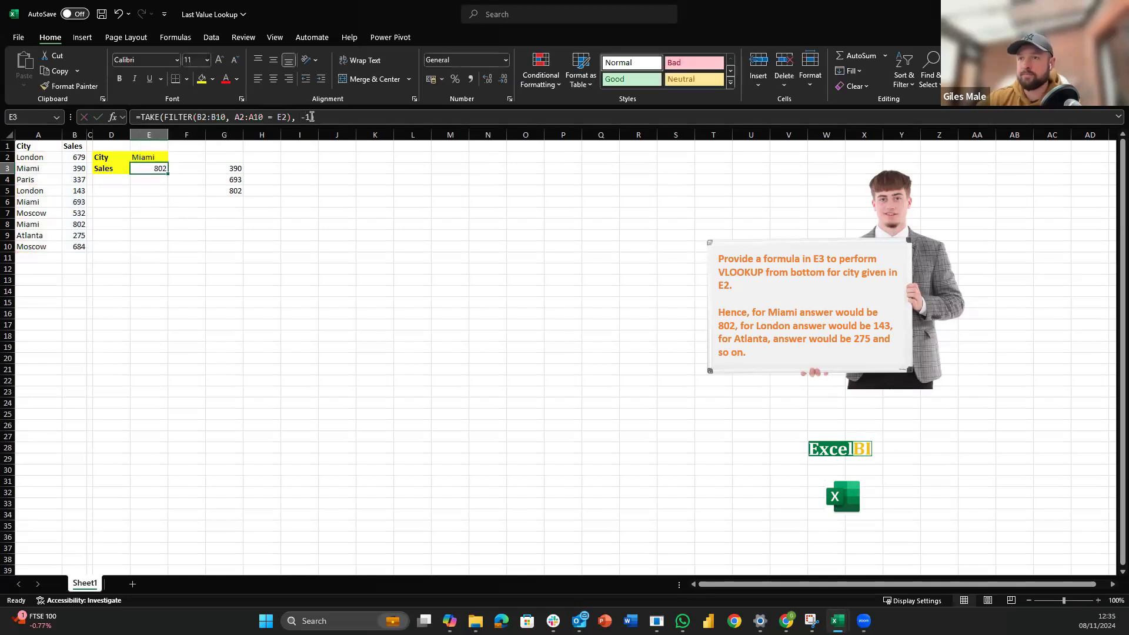